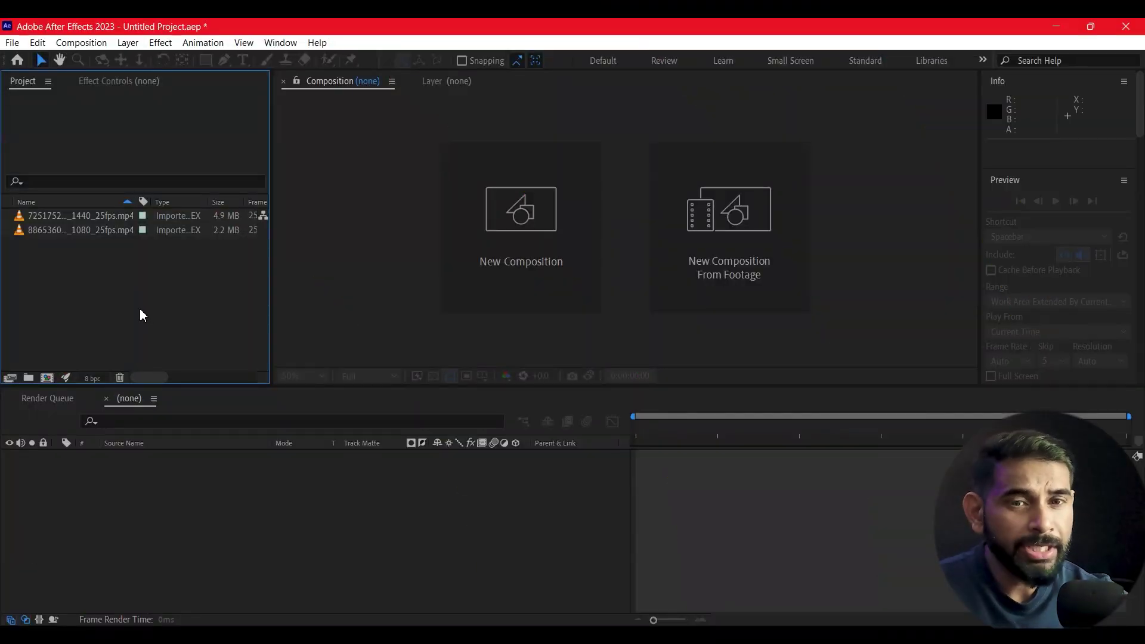
- Create a composition from 8865360-hd_2048_1080_25fps.mp4 and play it back
{"action": "left_click", "coordinate": [47, 218]}
{"action": "mouse_move", "coordinate": [48, 231]}
{"action": "left_mouse_down"}
{"action": "mouse_move", "coordinate": [97, 324]}
{"action": "mouse_move", "coordinate": [47, 378]}
{"action": "left_mouse_up"}
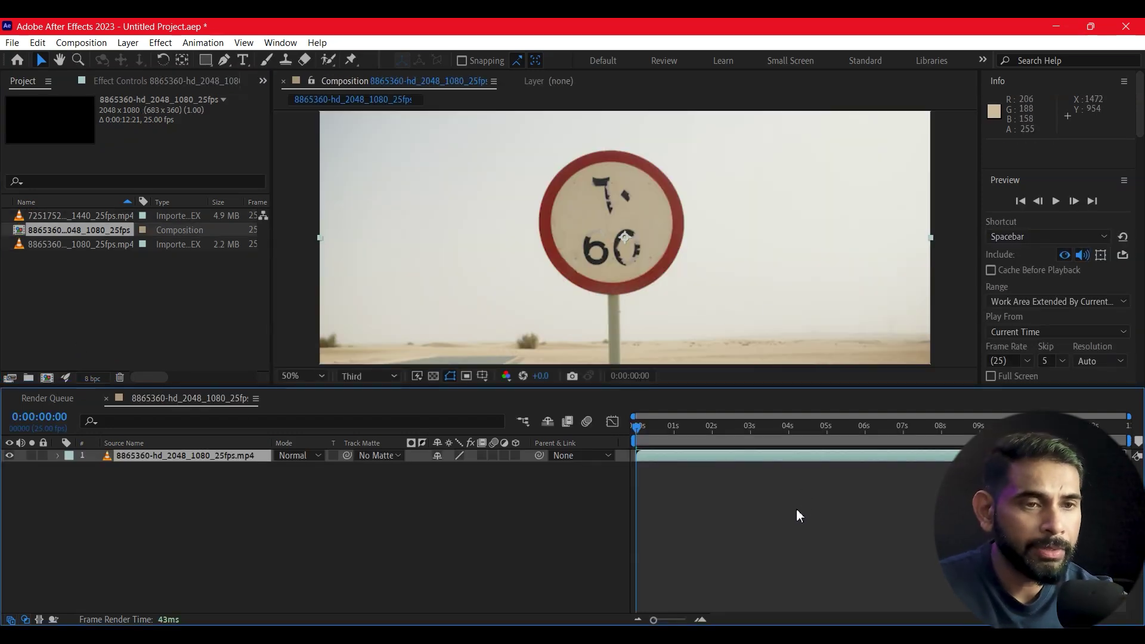
{"action": "key", "text": "space"}
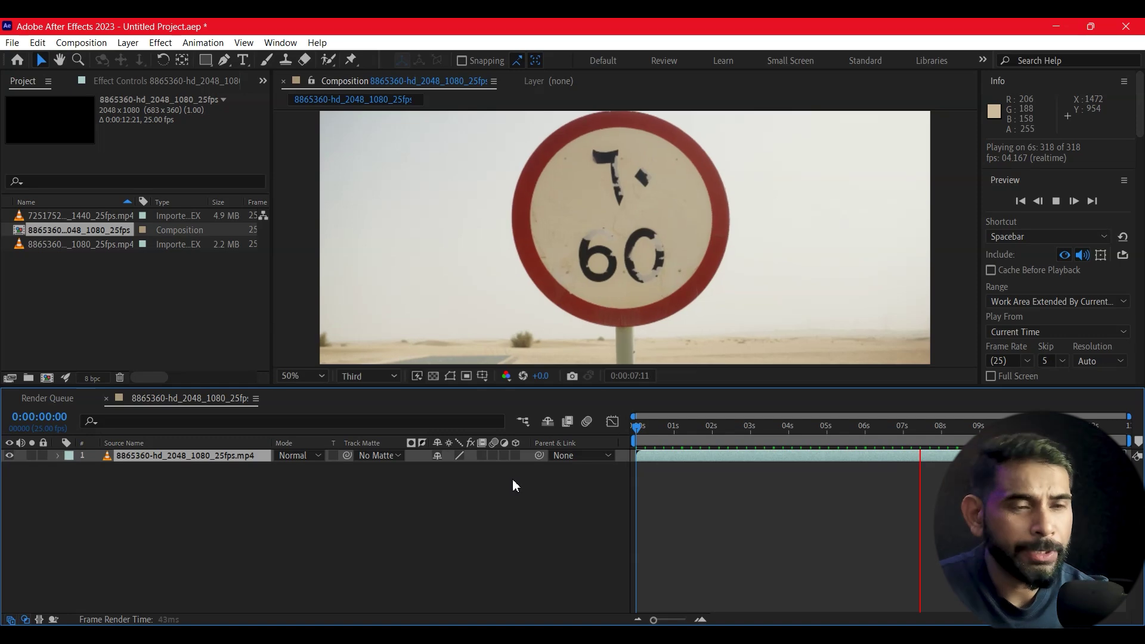
- Stop the preview, return to frame 0 and select the footage layer
{"action": "left_click", "coordinate": [636, 425]}
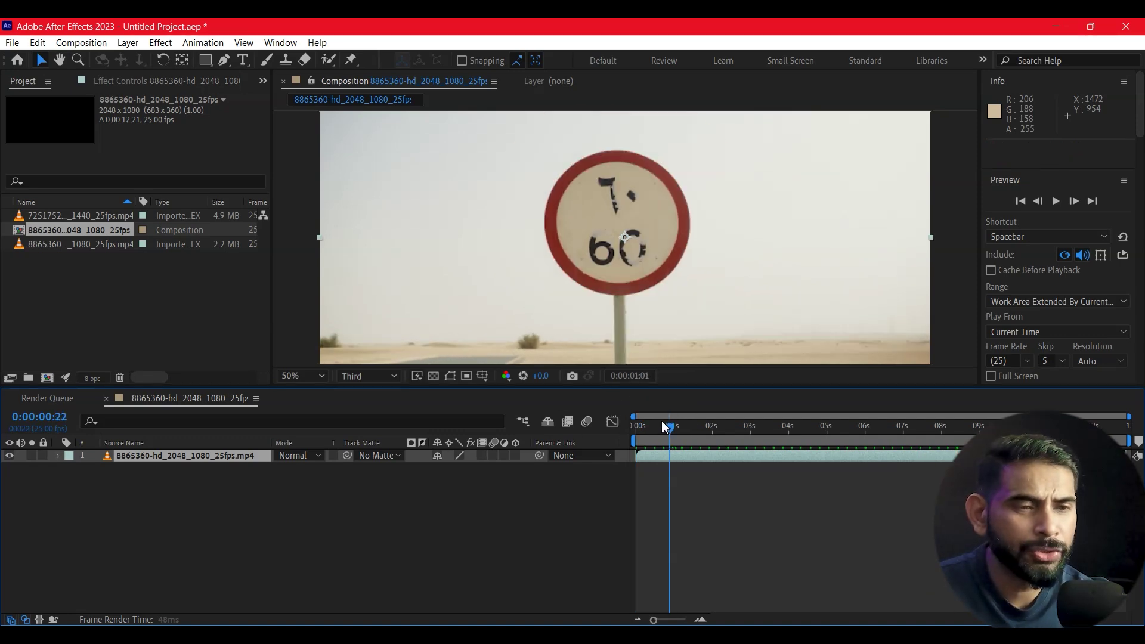
{"action": "left_click_drag", "start_coordinate": [636, 425], "coordinate": [628, 428]}
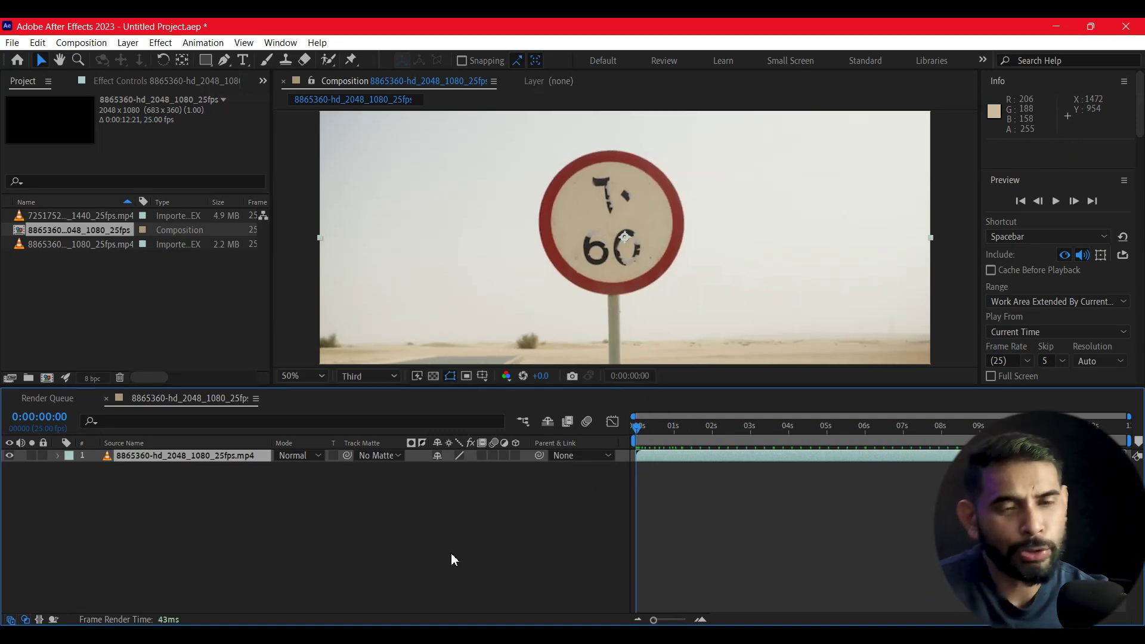
{"action": "left_click", "coordinate": [285, 548]}
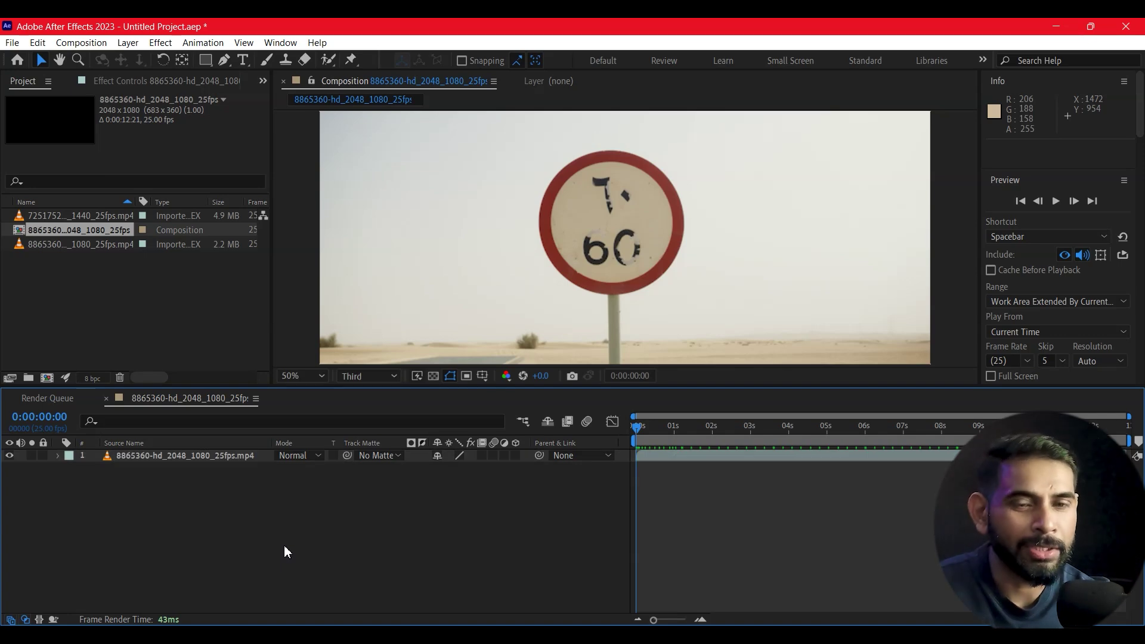
{"action": "left_click", "coordinate": [128, 455]}
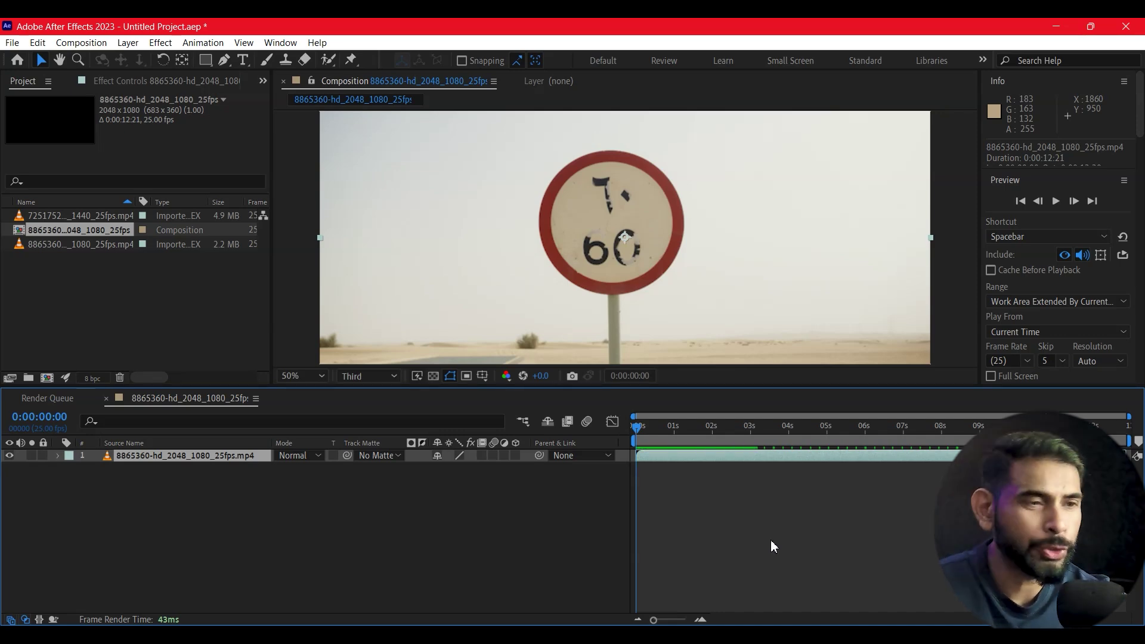
{"action": "left_click", "coordinate": [280, 42]}
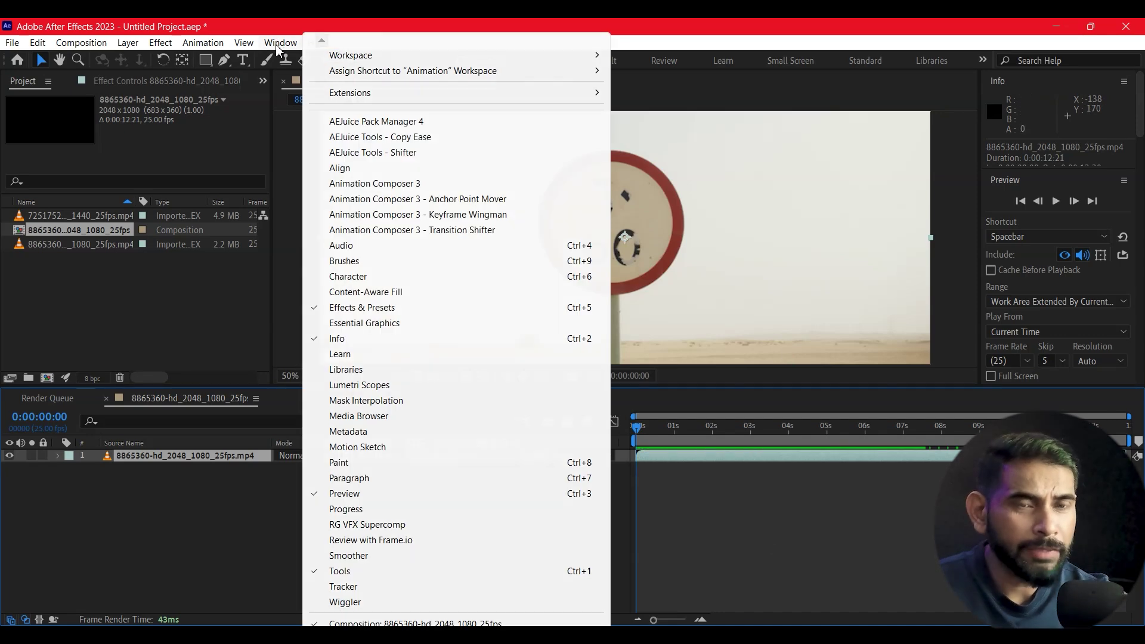
- Run Track Camera from the Tracker panel to solve a 3D camera track of the footage
{"action": "left_click", "coordinate": [344, 588]}
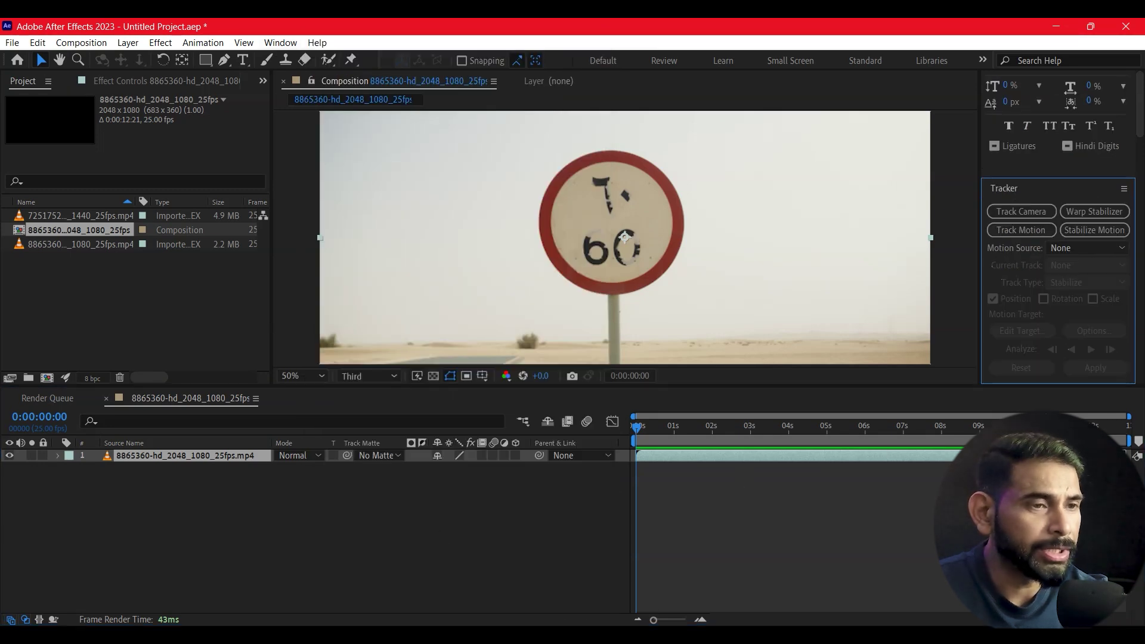
{"action": "left_click", "coordinate": [1013, 217]}
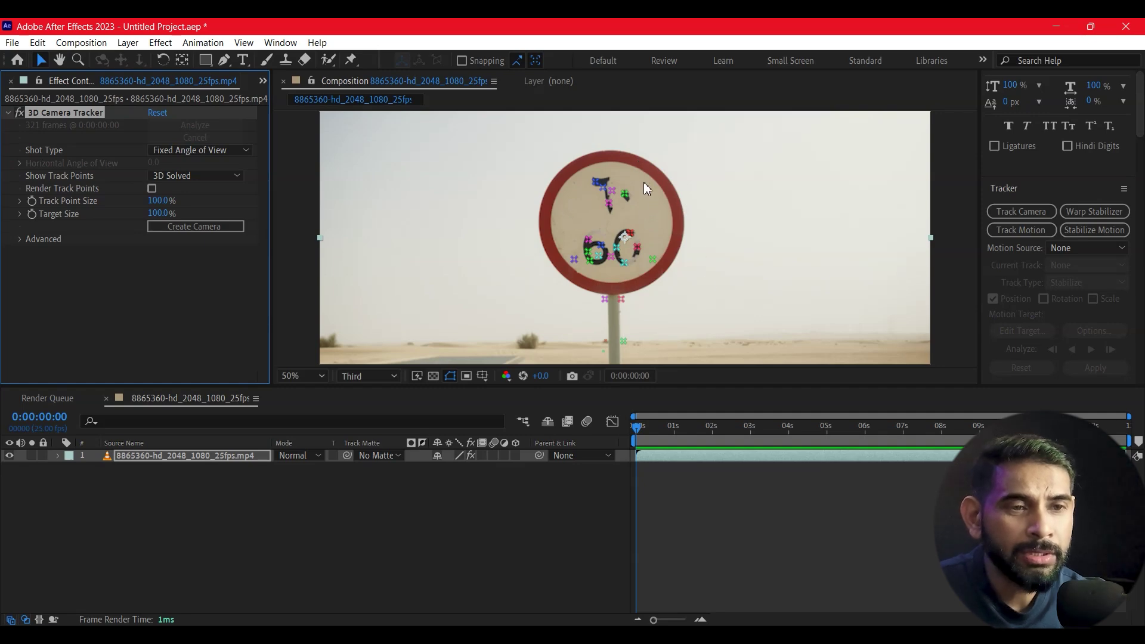
- Set the 3D Camera Tracker's Track Point Size to 161%
{"action": "scroll", "coordinate": [643, 181], "scroll_direction": "up", "scroll_amount": 2}
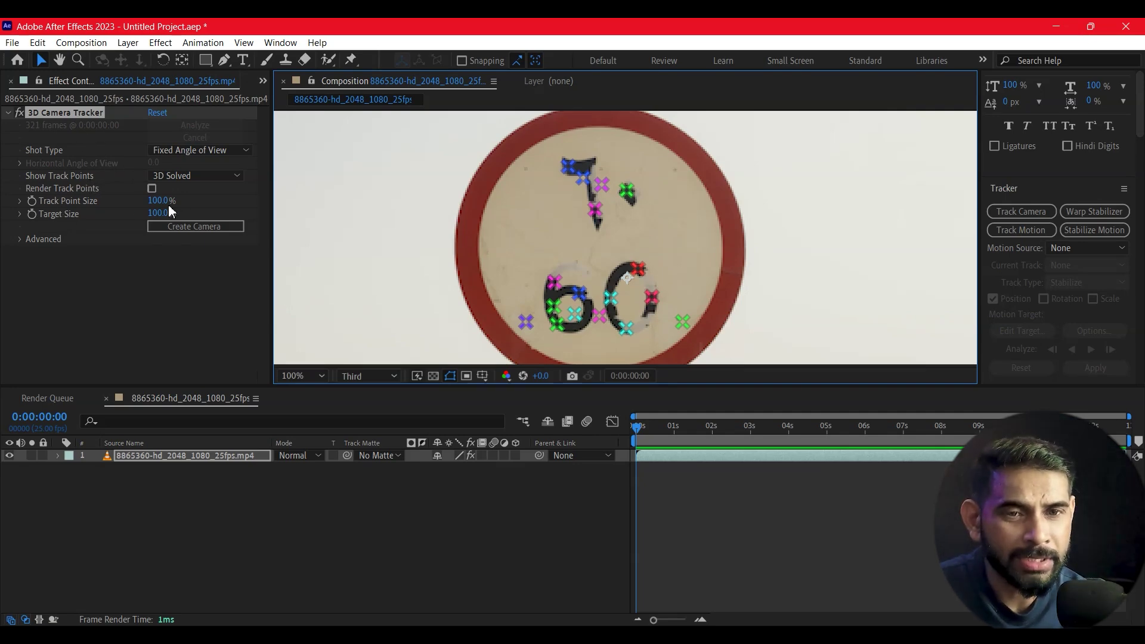
{"action": "mouse_move", "coordinate": [159, 201]}
{"action": "left_mouse_down"}
{"action": "mouse_move", "coordinate": [236, 216]}
{"action": "mouse_move", "coordinate": [228, 226]}
{"action": "left_mouse_up"}
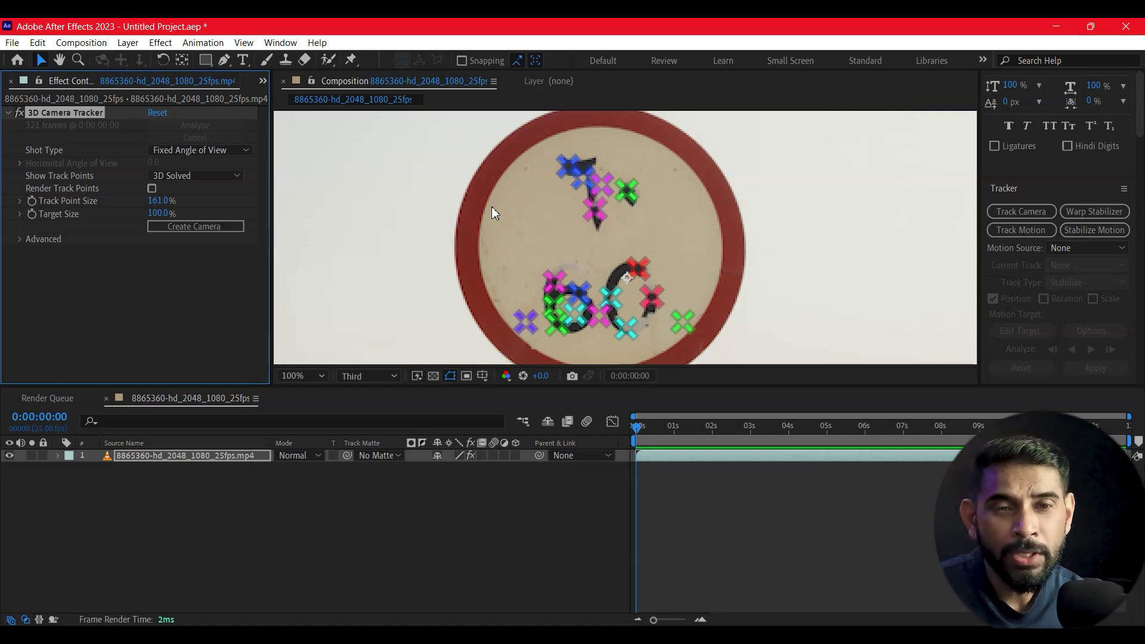
- Create a tracker camera, select three track points on the sign face, and create text there
{"action": "left_click", "coordinate": [189, 222]}
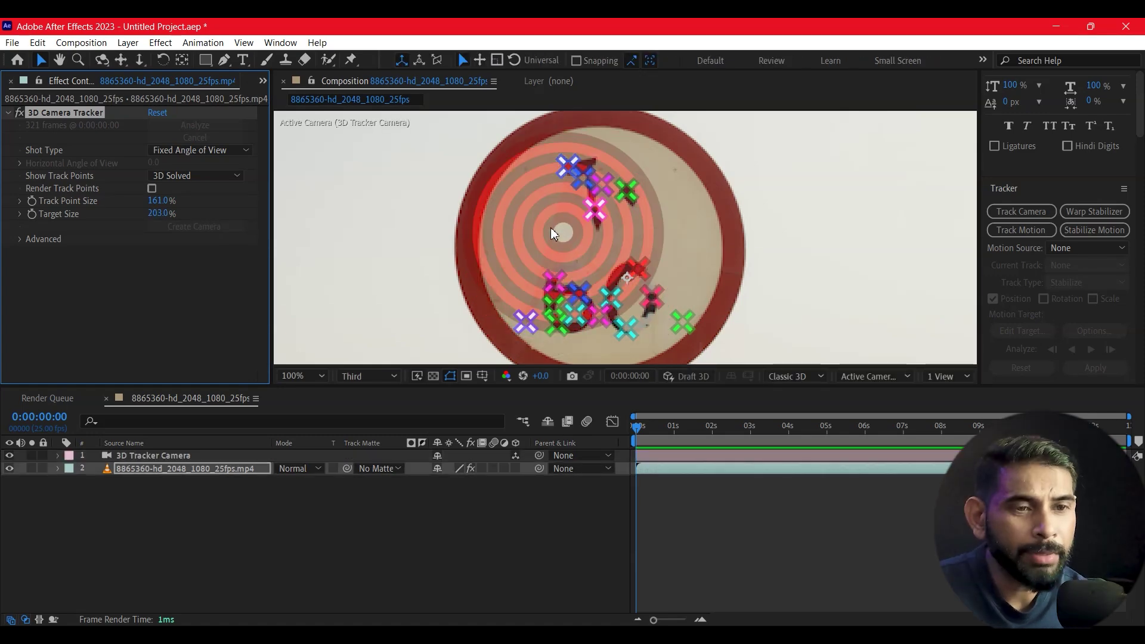
{"action": "left_click", "coordinate": [594, 209]}
{"action": "left_click", "coordinate": [554, 281], "text": "shift"}
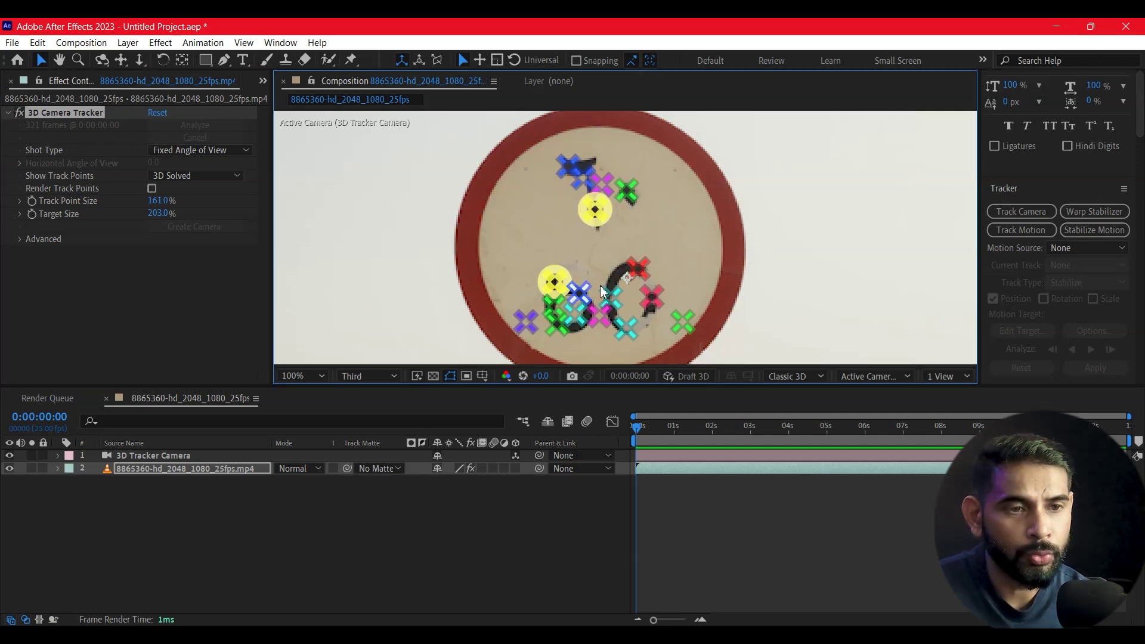
{"action": "left_click", "coordinate": [647, 276], "text": "shift"}
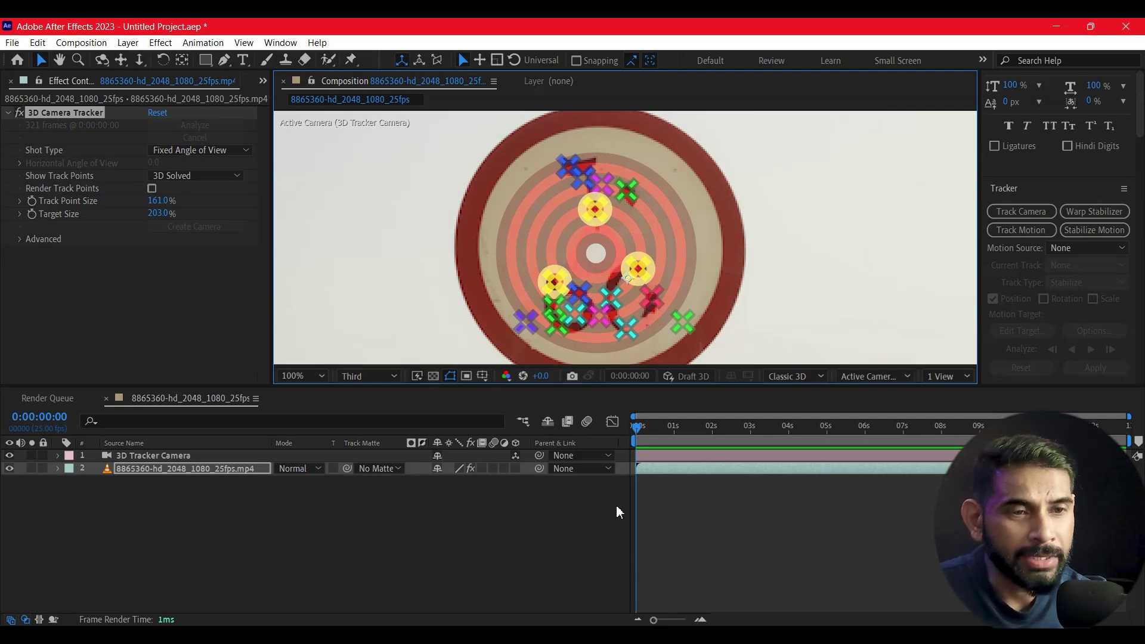
{"action": "right_click", "coordinate": [554, 285]}
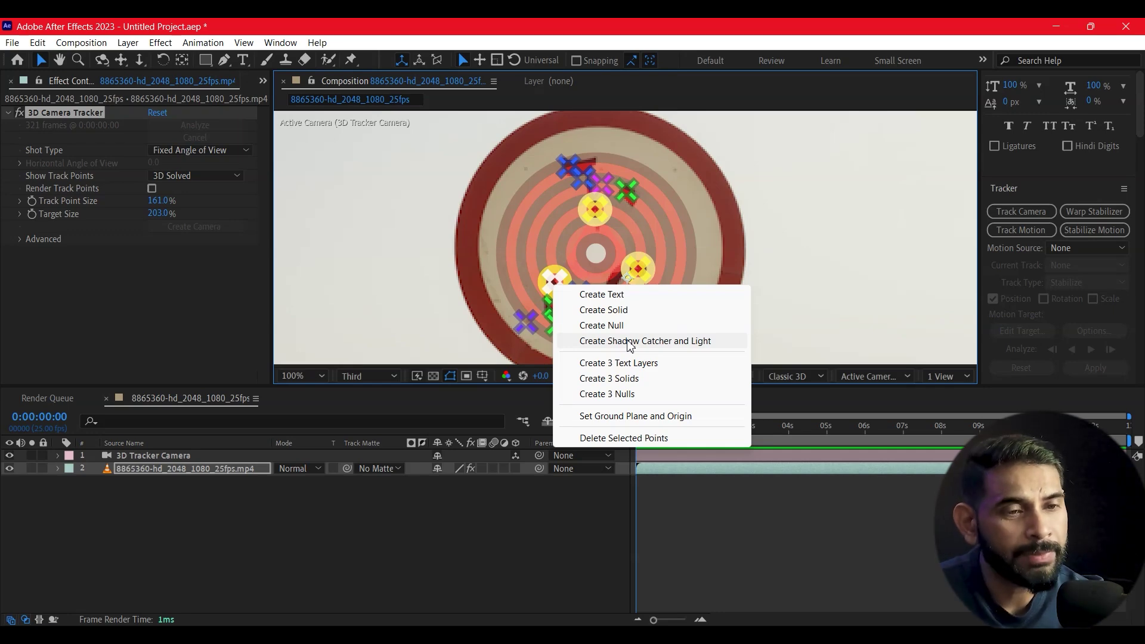
{"action": "left_click", "coordinate": [603, 294]}
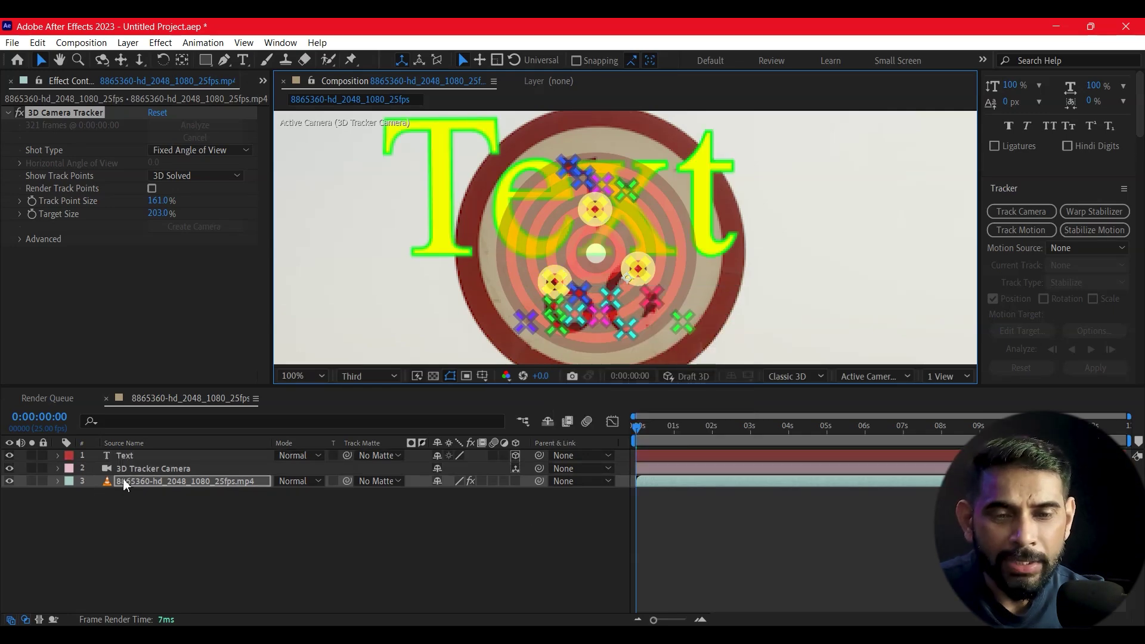
- Select the Text layer and expand its properties down to the Text group
{"action": "left_click", "coordinate": [131, 470]}
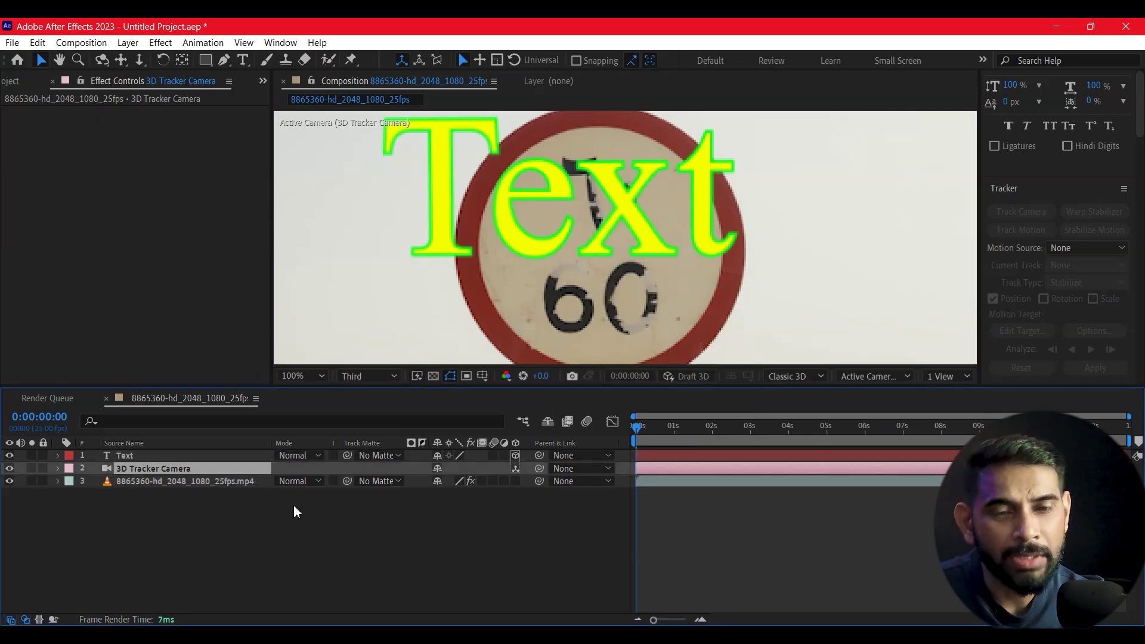
{"action": "left_click", "coordinate": [131, 453]}
{"action": "left_click", "coordinate": [743, 113]}
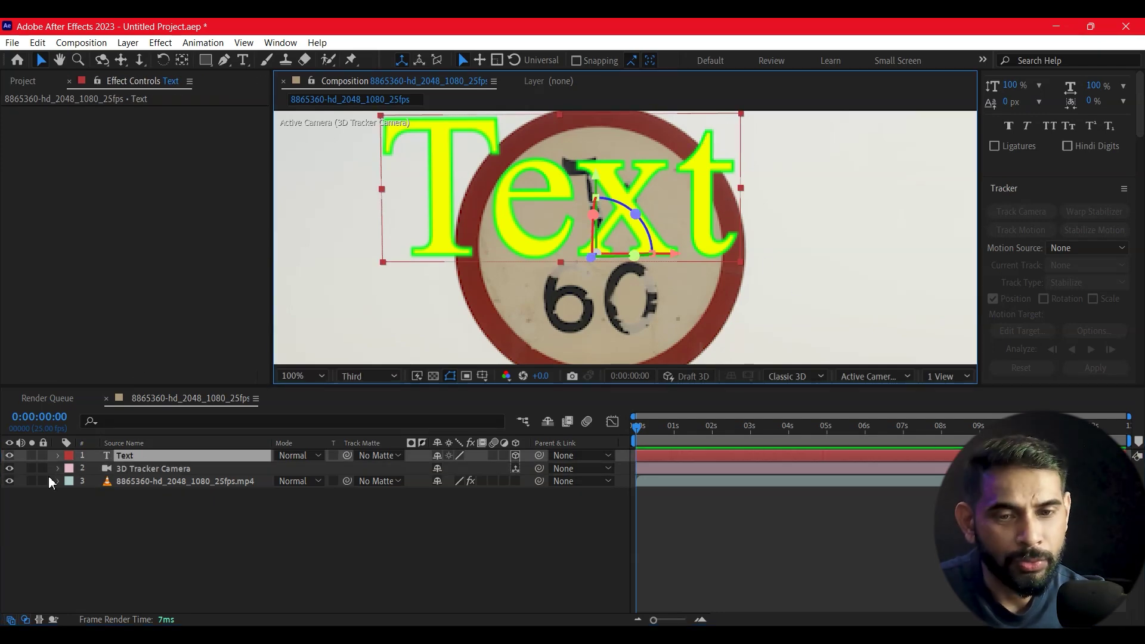
{"action": "left_click", "coordinate": [123, 456]}
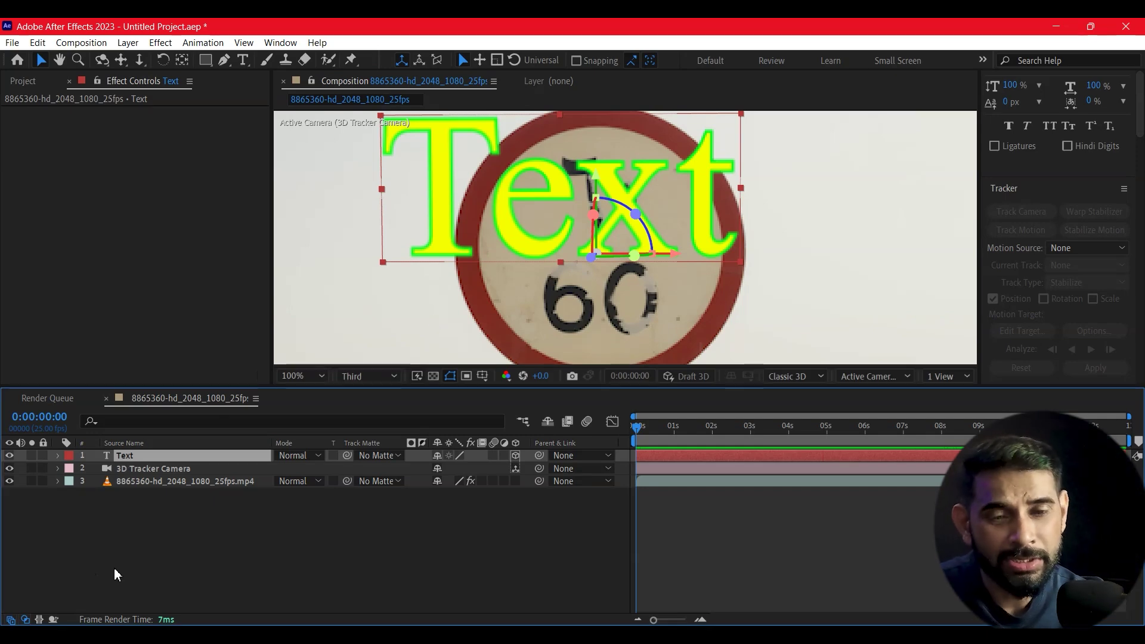
{"action": "left_click", "coordinate": [58, 456]}
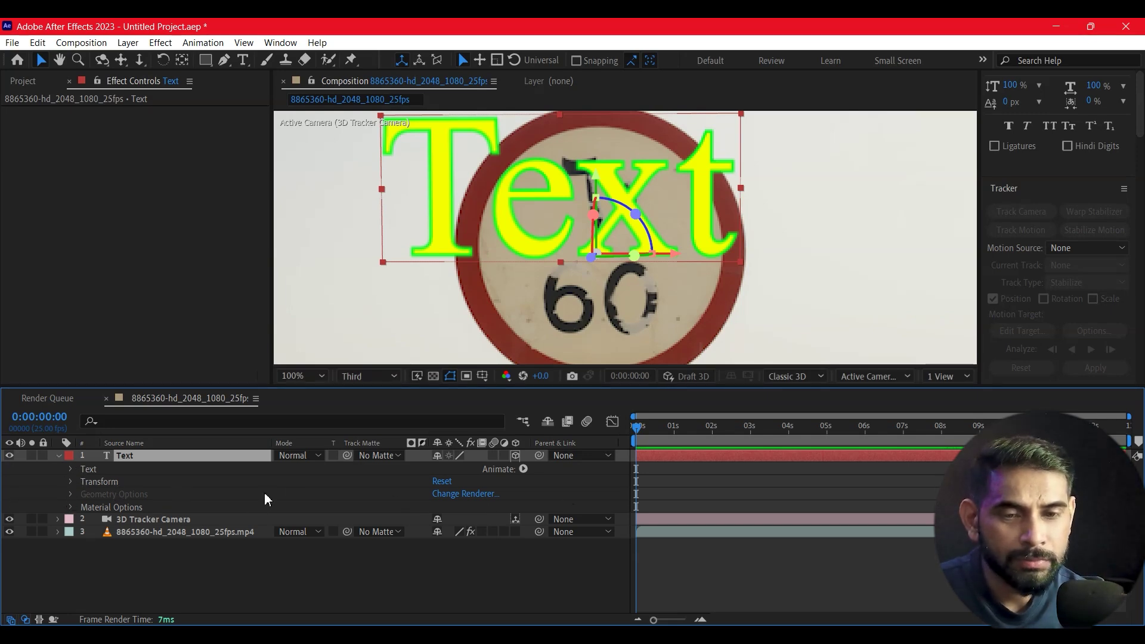
{"action": "left_click", "coordinate": [70, 469]}
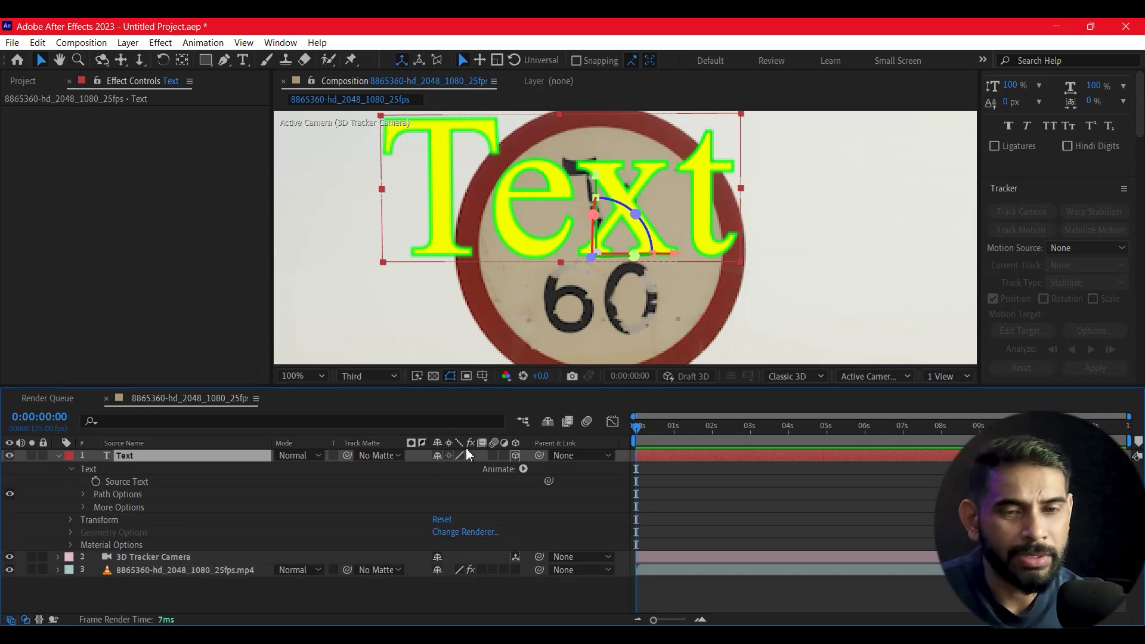
- Replace the placeholder with SPEED in capitals at 16 px font size
{"action": "double_click", "coordinate": [539, 192]}
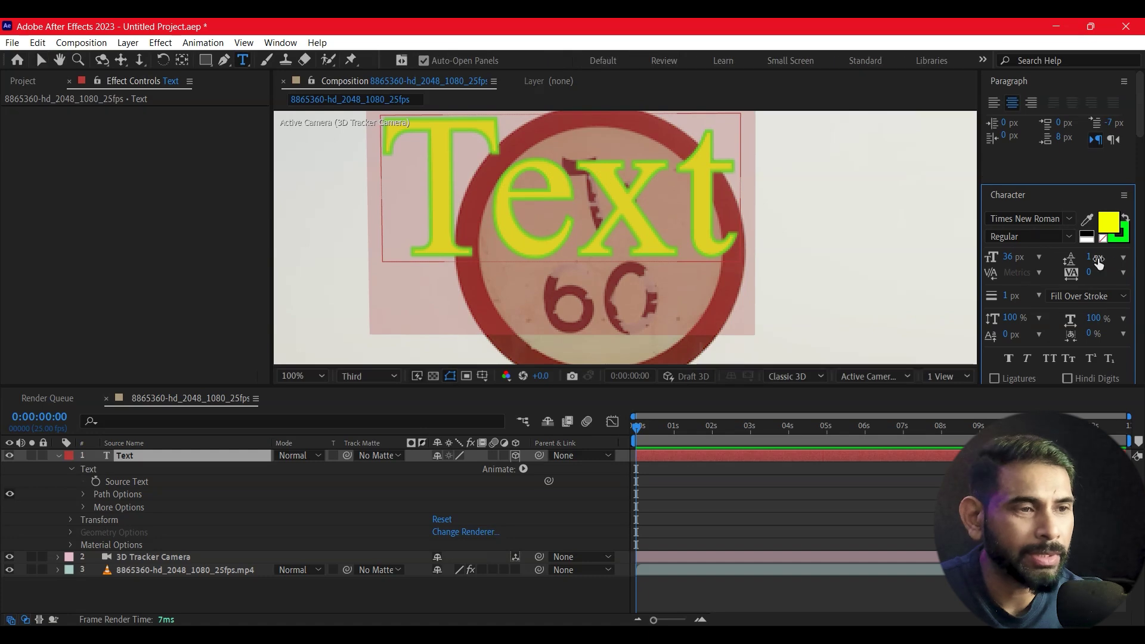
{"action": "left_click_drag", "start_coordinate": [1013, 256], "coordinate": [1006, 265]}
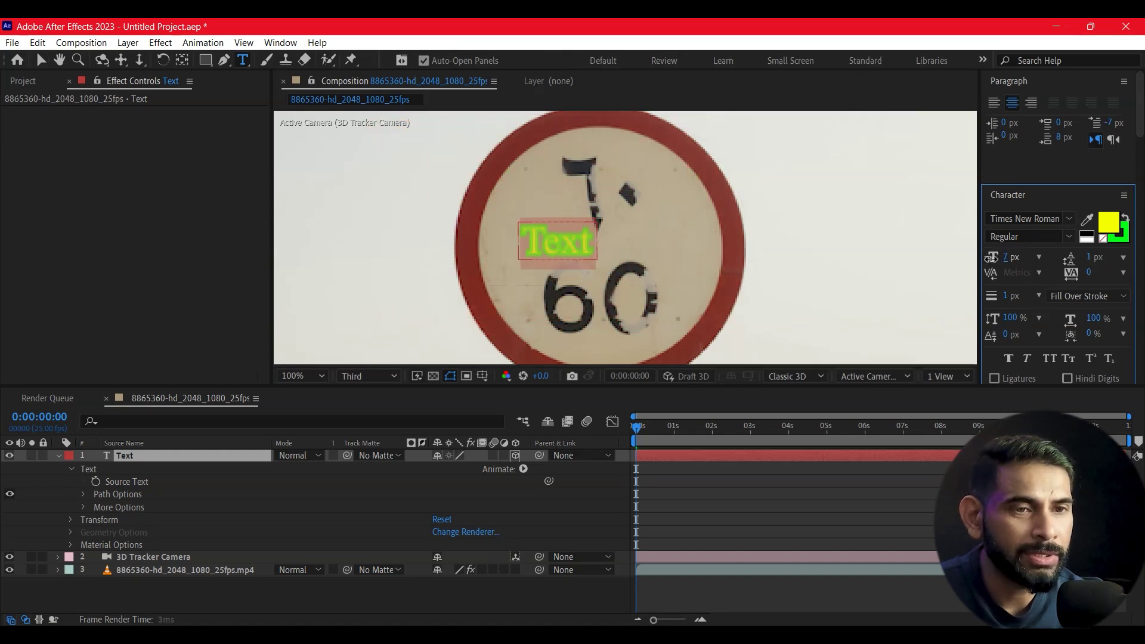
{"action": "left_click_drag", "start_coordinate": [1006, 267], "coordinate": [1009, 268]}
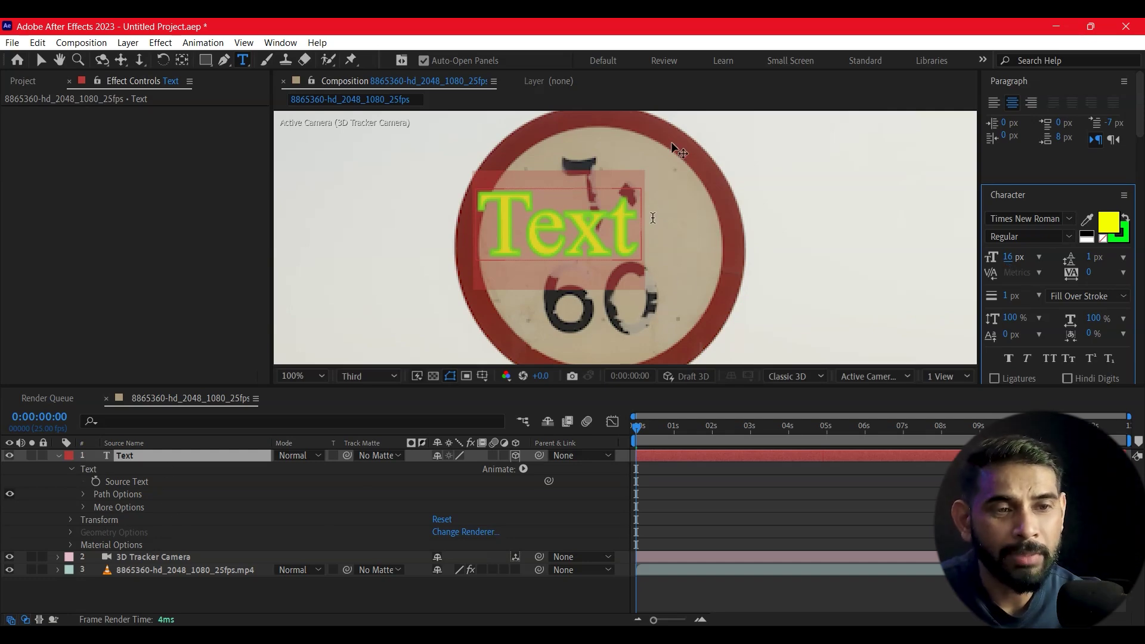
{"action": "left_click", "coordinate": [671, 272]}
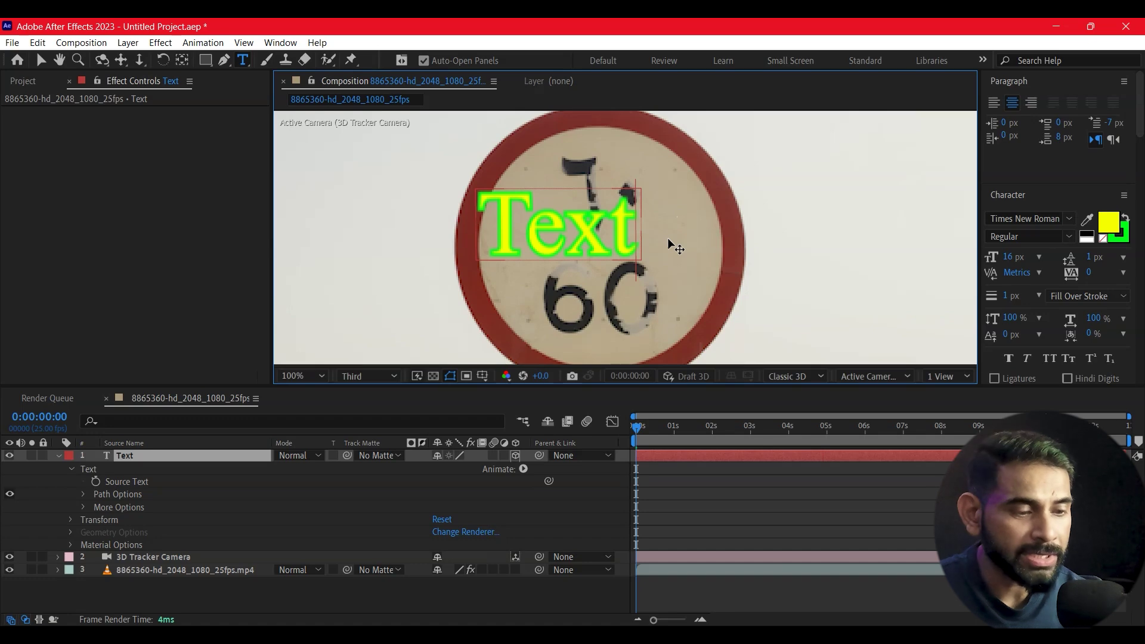
{"action": "key", "text": "BackSpace"}
{"action": "key", "text": "BackSpace"}
{"action": "key", "text": "BackSpace"}
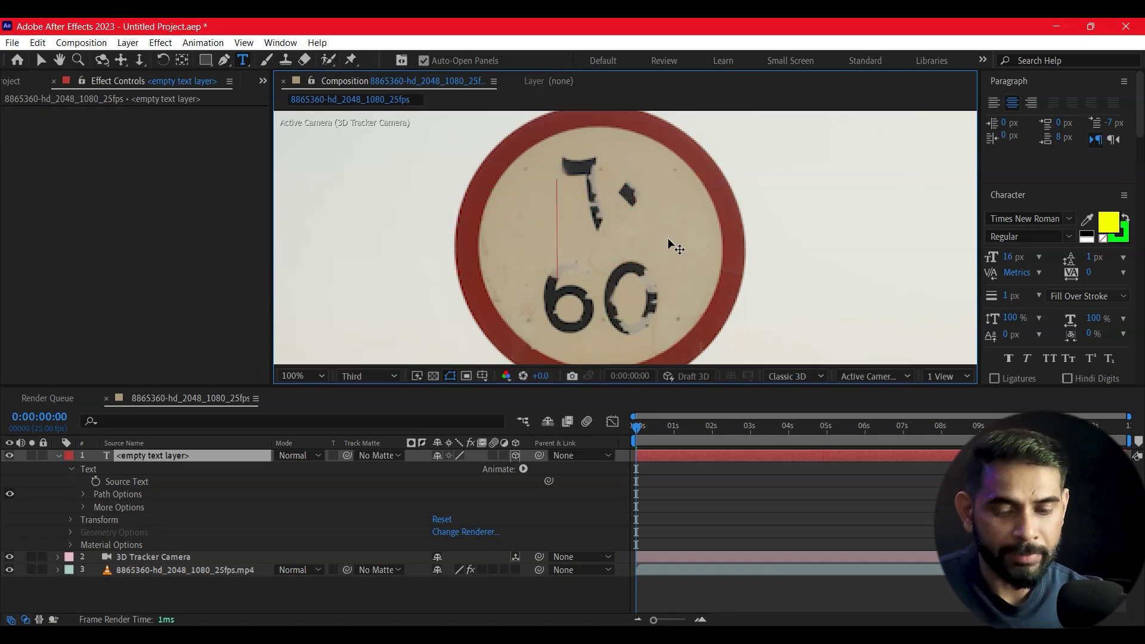
{"action": "type", "text": "Spe"}
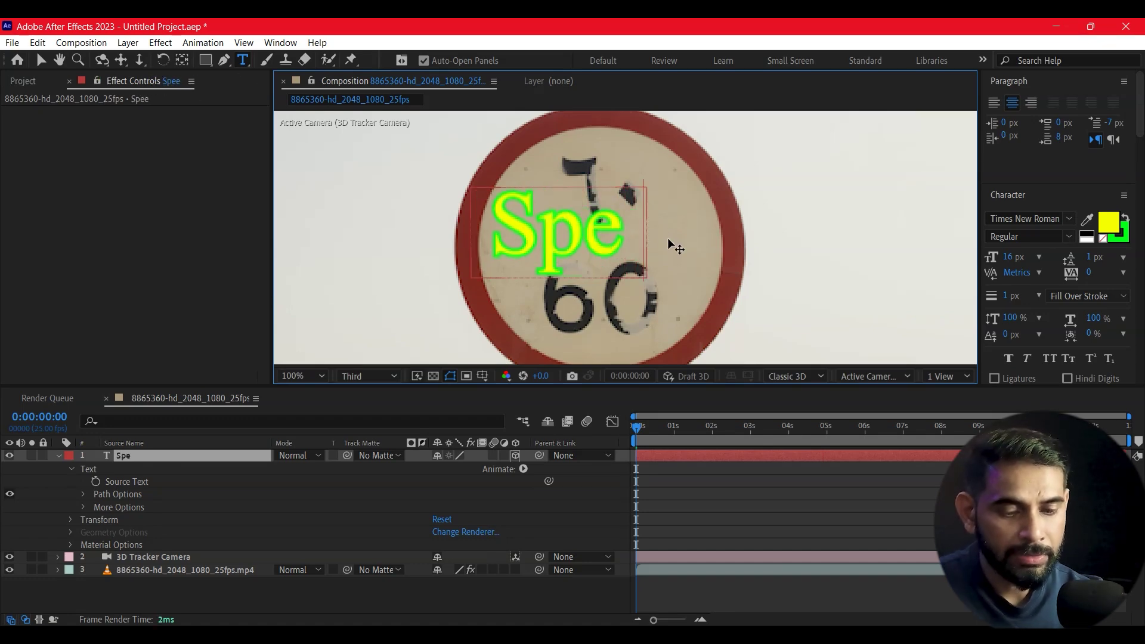
{"action": "type", "text": "ed"}
{"action": "key", "text": "BackSpace"}
{"action": "key", "text": "BackSpace"}
{"action": "key", "text": "BackSpace"}
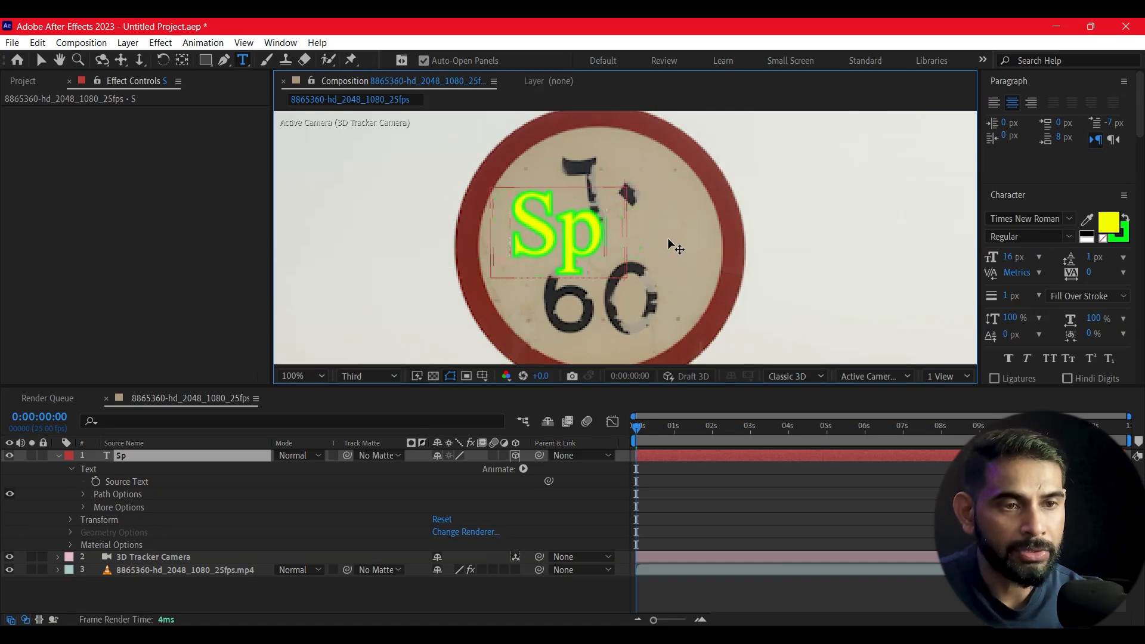
{"action": "key", "text": "BackSpace"}
{"action": "key", "text": "BackSpace"}
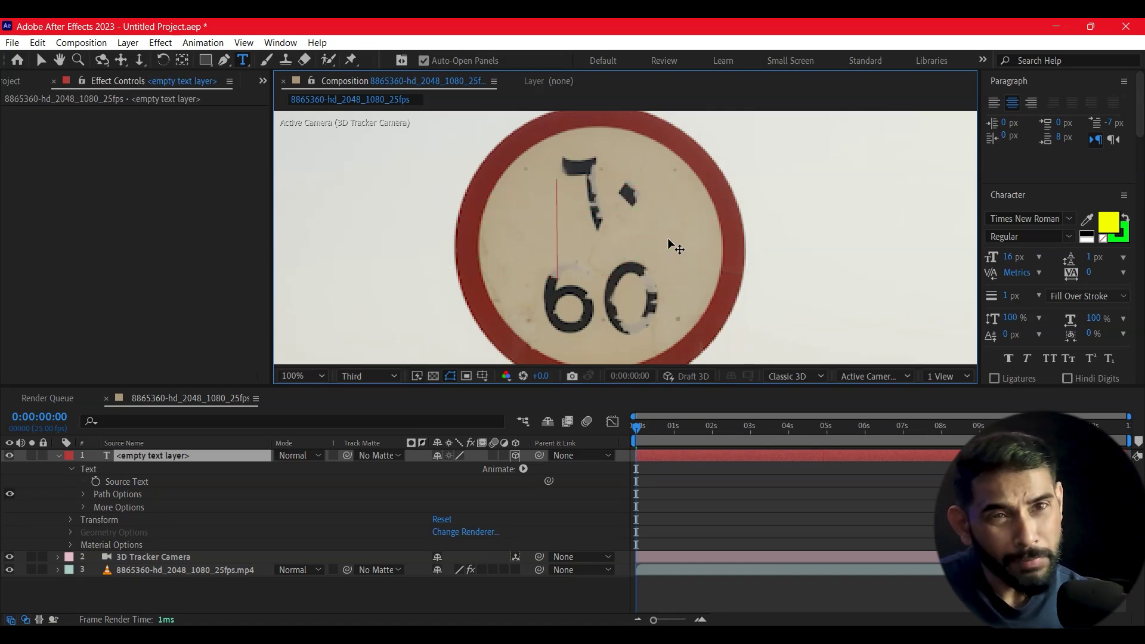
{"action": "key", "text": "Caps_Lock"}
{"action": "type", "text": "SPEED"}
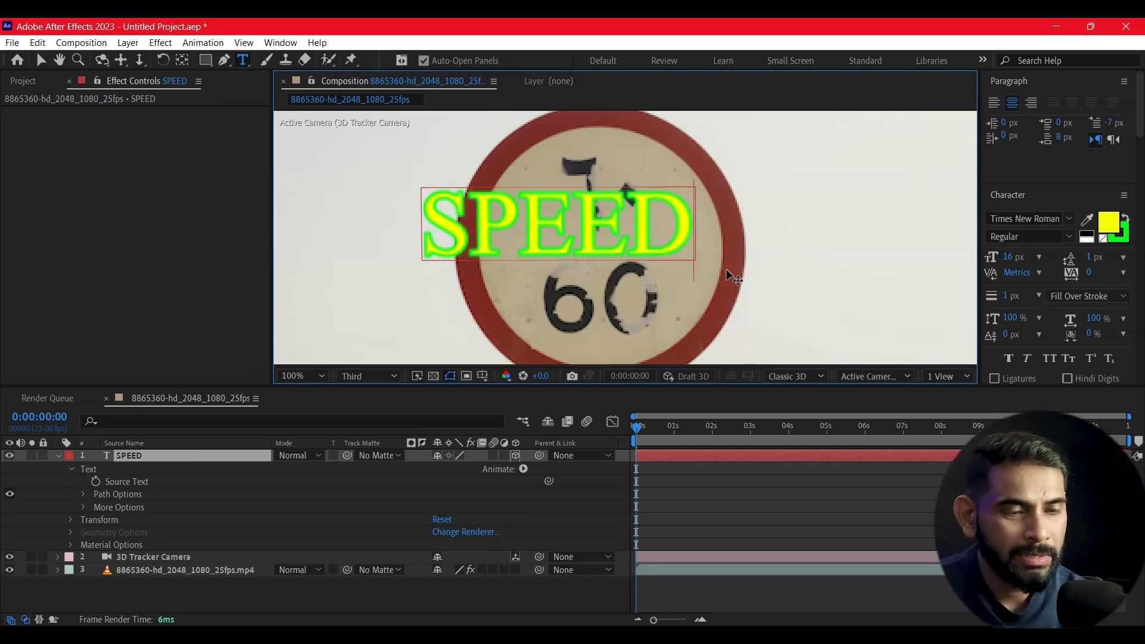
- Make SPEED solid black with no stroke and finish editing
{"action": "key", "text": "ctrl+a"}
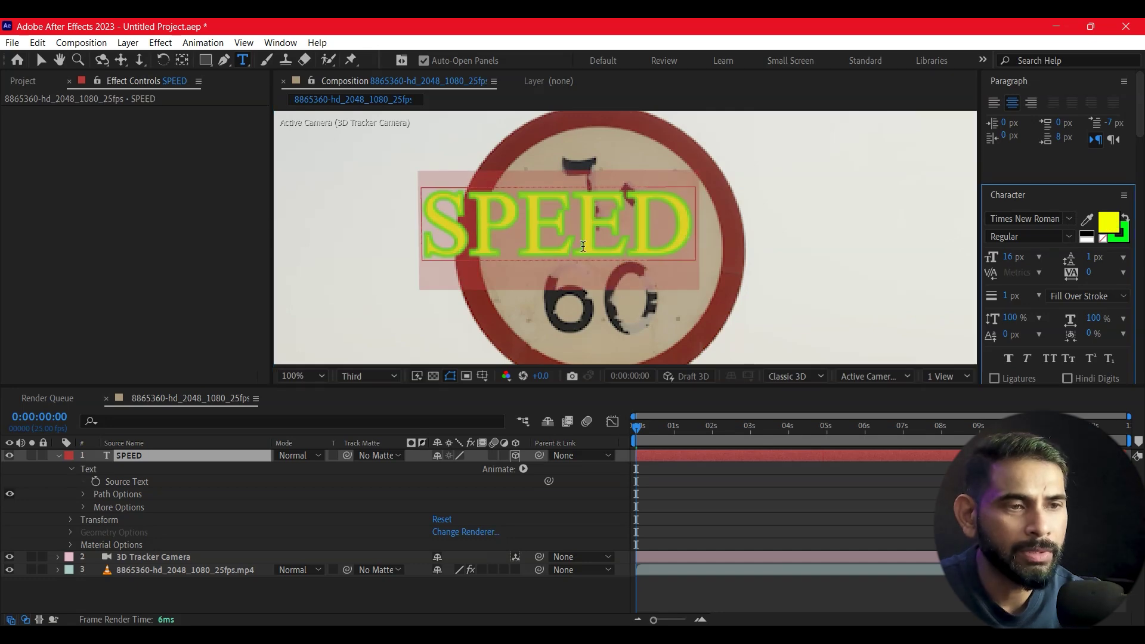
{"action": "left_click", "coordinate": [1101, 239]}
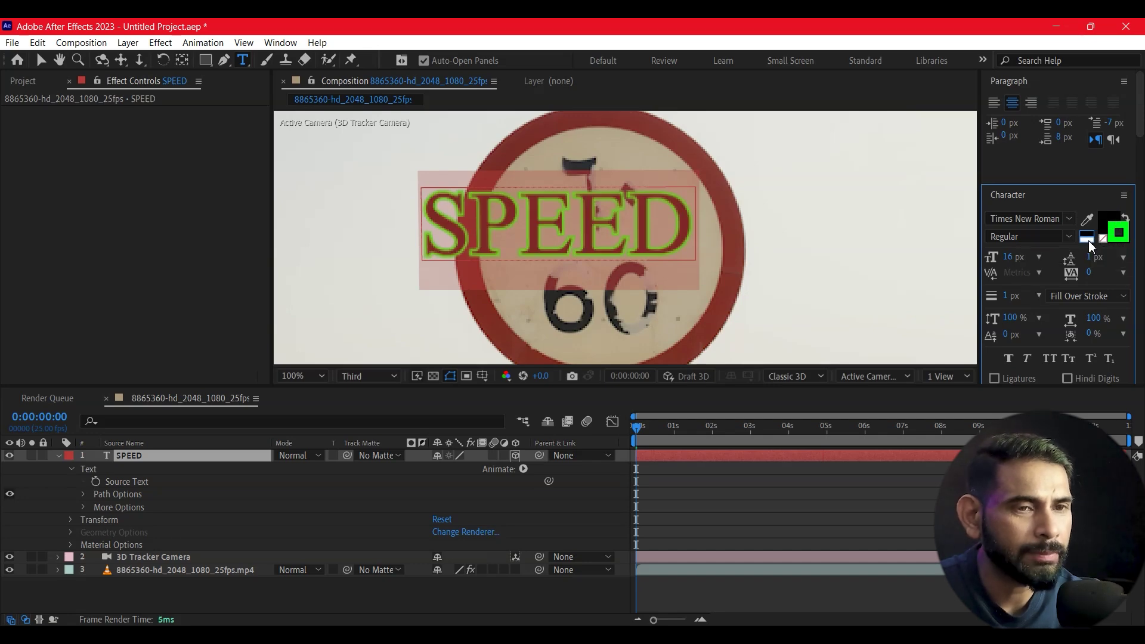
{"action": "left_click", "coordinate": [1087, 236]}
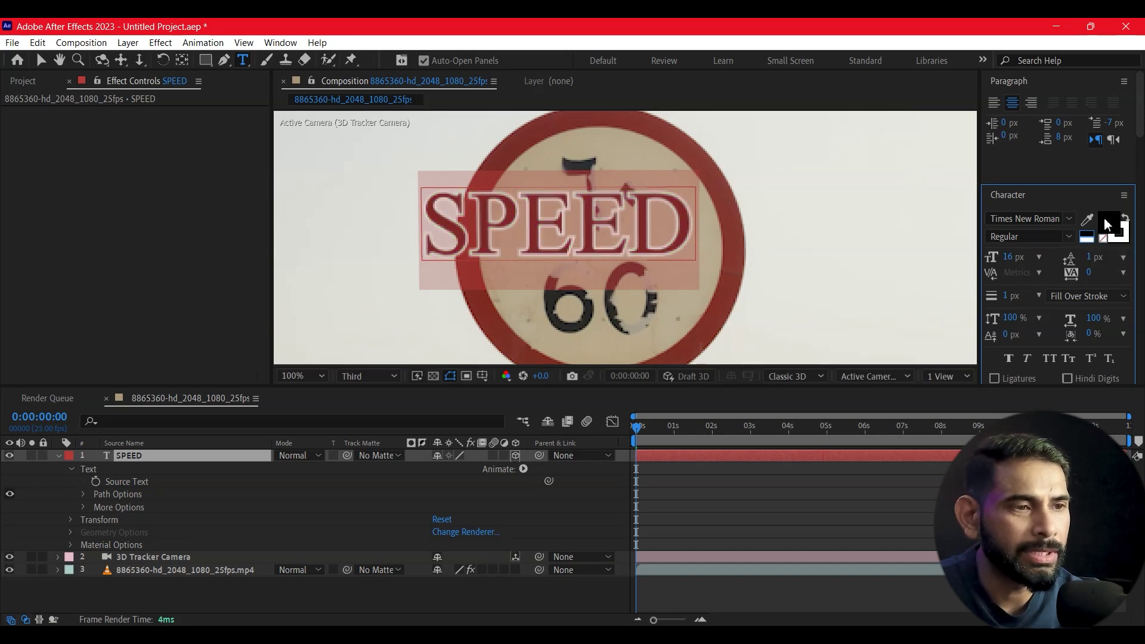
{"action": "left_click", "coordinate": [1116, 234]}
{"action": "left_click", "coordinate": [1104, 240]}
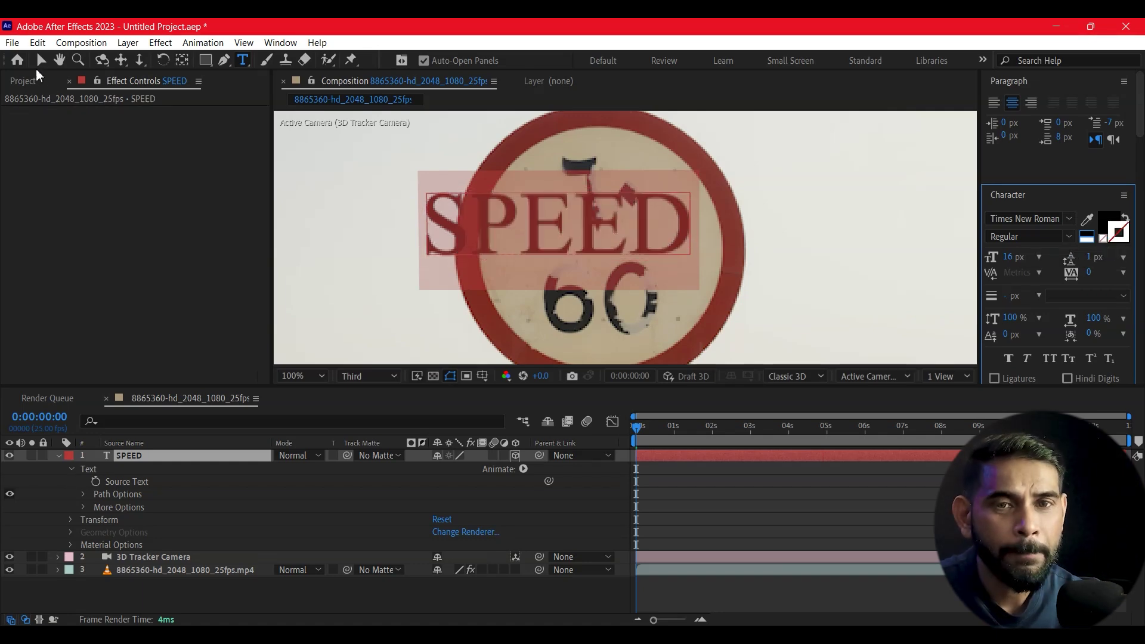
{"action": "left_click", "coordinate": [41, 59]}
{"action": "left_click", "coordinate": [825, 248]}
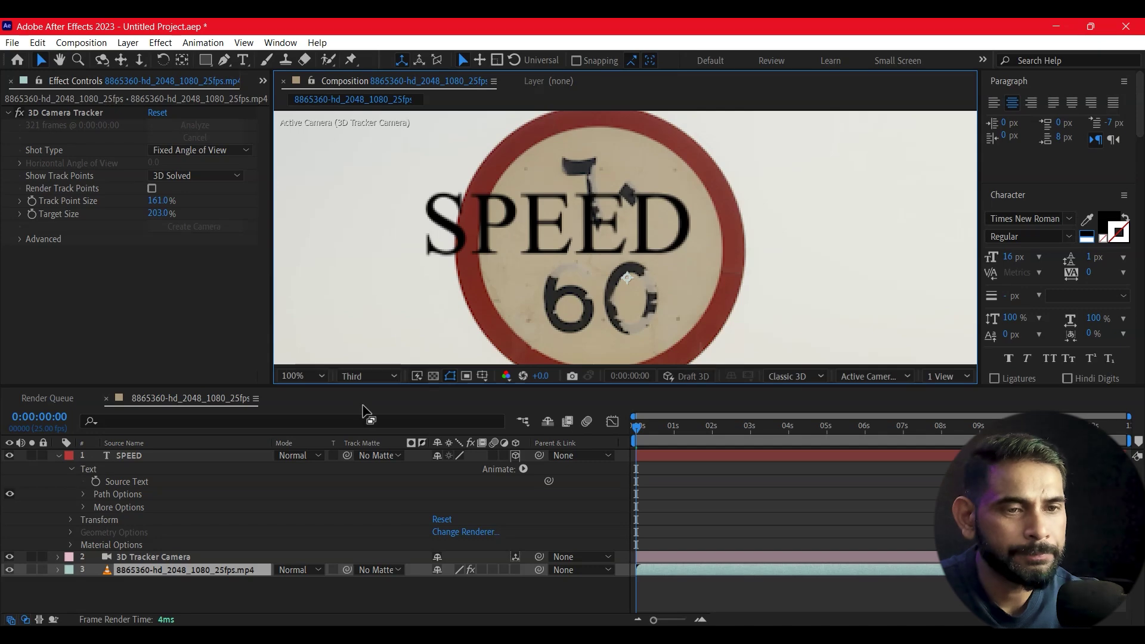
- Shrink SPEED to 13 px, then move and rotate it onto the sign face
{"action": "key", "text": "Caps_Lock"}
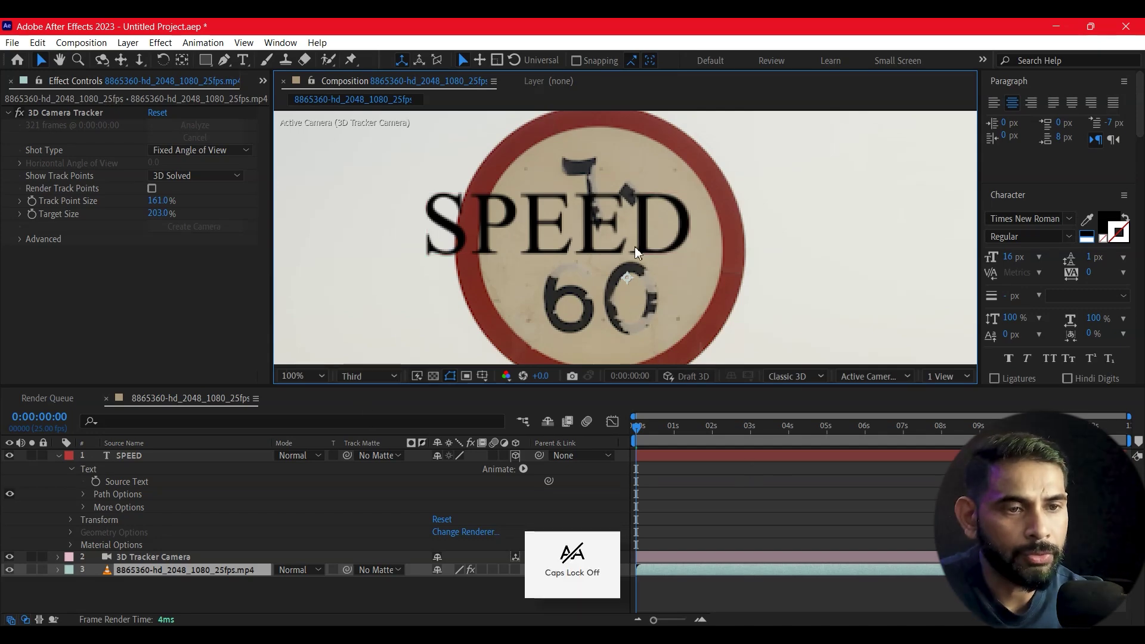
{"action": "key", "text": "ctrl+z"}
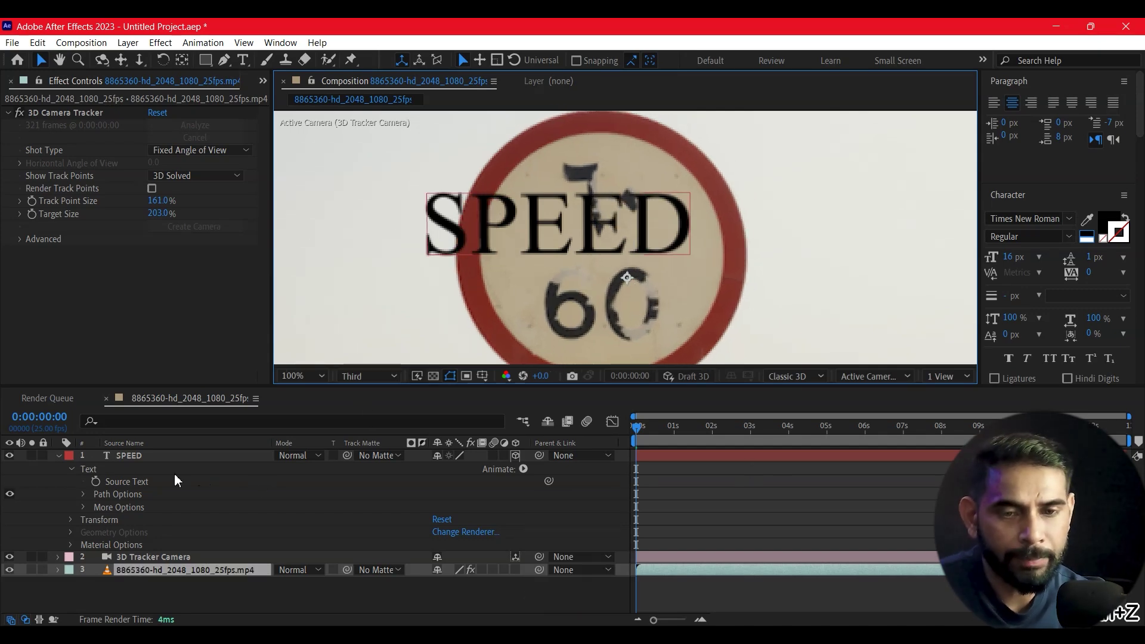
{"action": "left_click", "coordinate": [58, 456]}
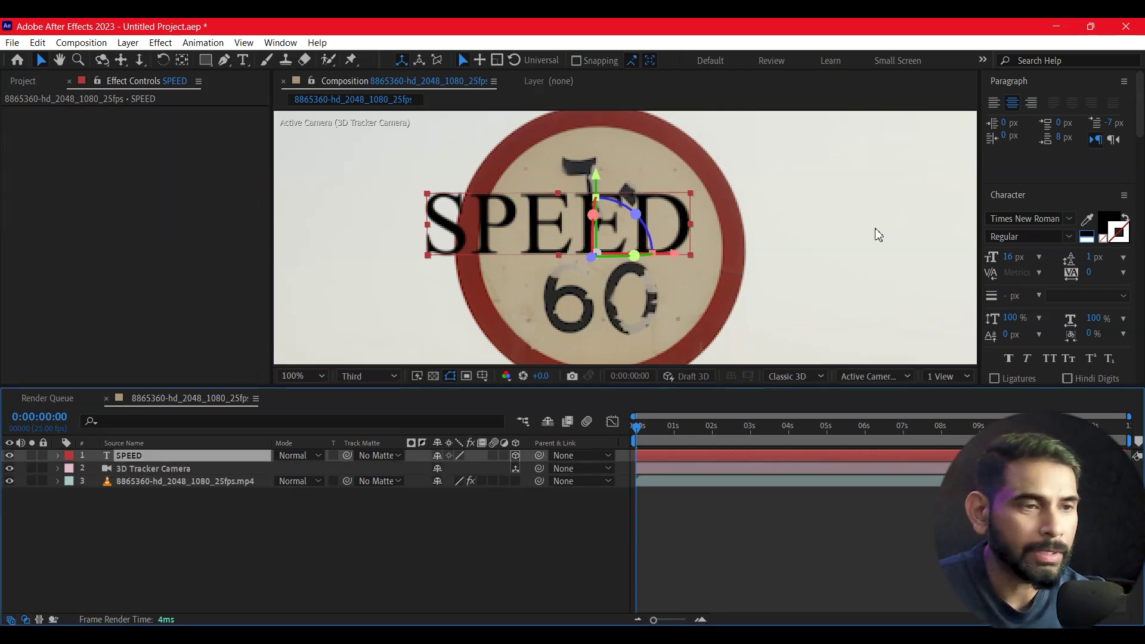
{"action": "mouse_move", "coordinate": [1007, 257]}
{"action": "left_mouse_down"}
{"action": "mouse_move", "coordinate": [990, 257]}
{"action": "mouse_move", "coordinate": [1007, 263]}
{"action": "left_mouse_up"}
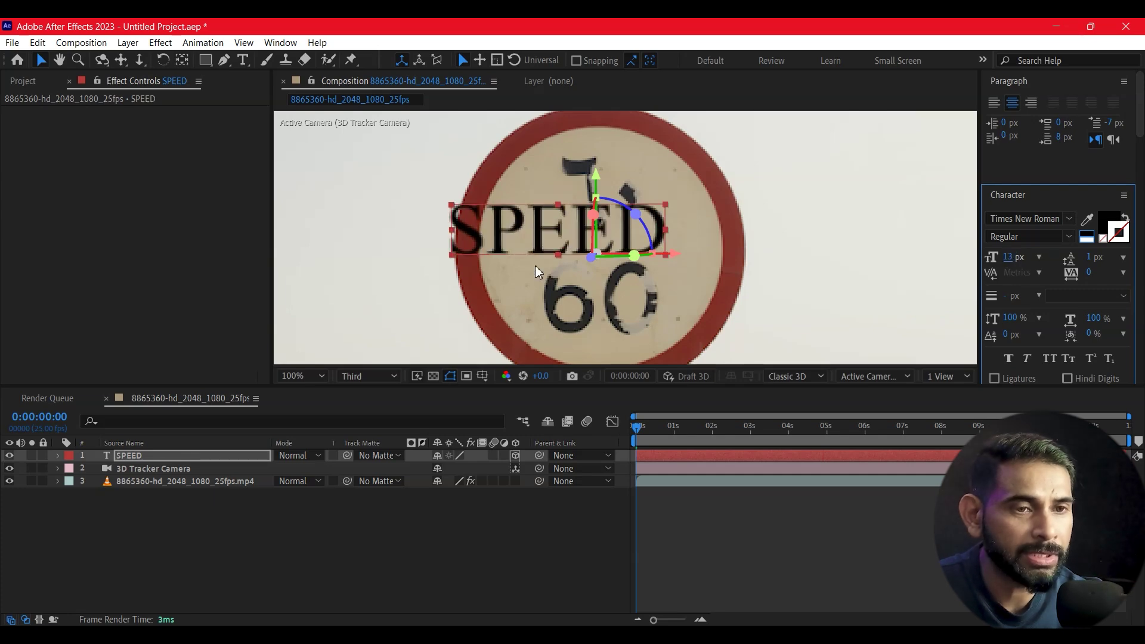
{"action": "mouse_move", "coordinate": [542, 236]}
{"action": "left_mouse_down"}
{"action": "mouse_move", "coordinate": [593, 206]}
{"action": "mouse_move", "coordinate": [584, 241]}
{"action": "left_mouse_up"}
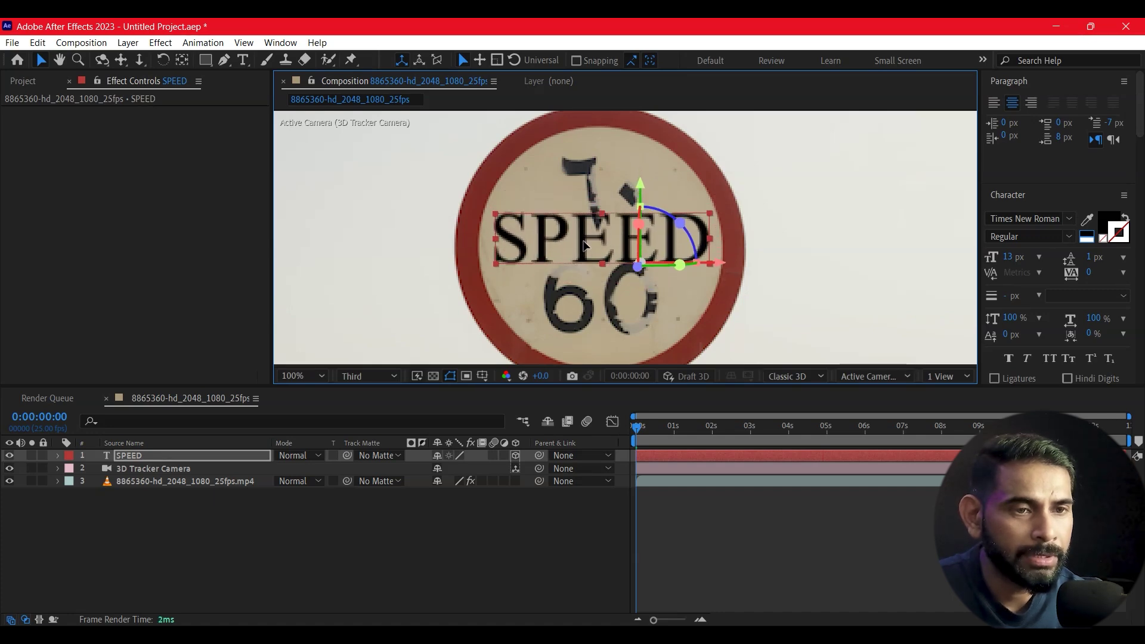
{"action": "left_click_drag", "start_coordinate": [680, 235], "coordinate": [692, 220]}
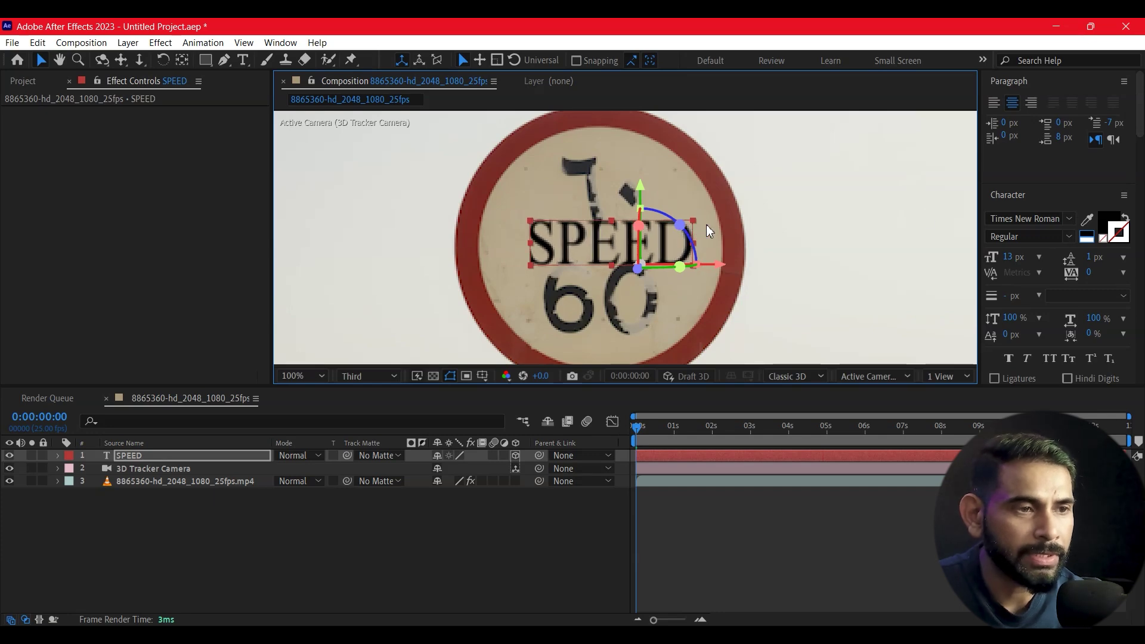
- Change the SPEED font to GvK_Godzilla
{"action": "left_click", "coordinate": [1070, 220]}
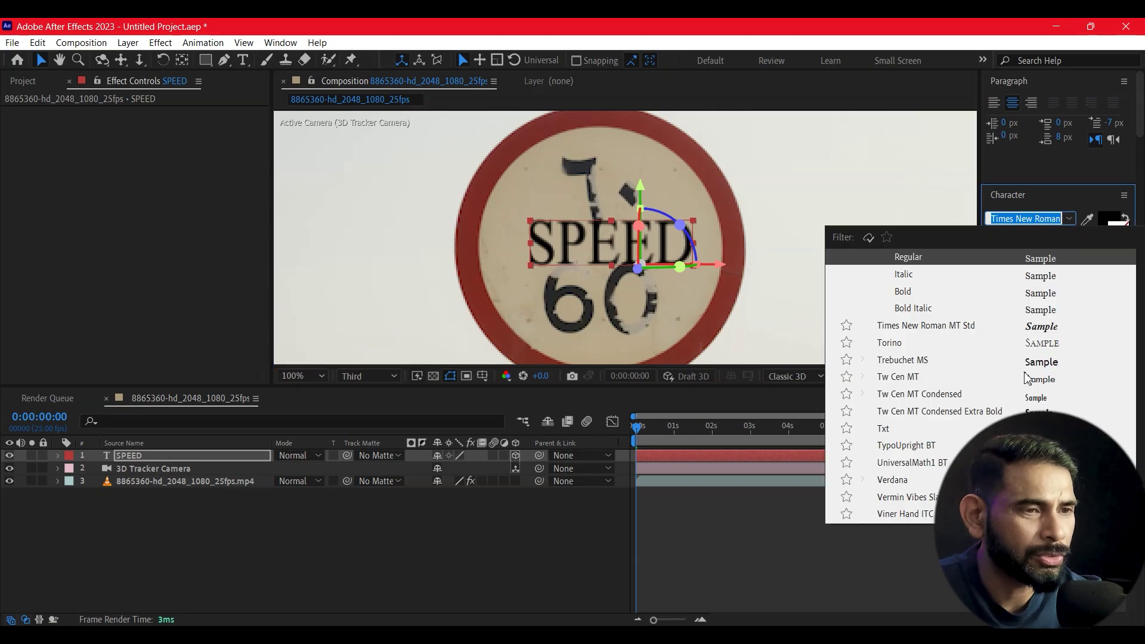
{"action": "scroll", "coordinate": [1013, 375], "scroll_direction": "up", "scroll_amount": 5}
{"action": "scroll", "coordinate": [974, 378], "scroll_direction": "up", "scroll_amount": 5}
{"action": "scroll", "coordinate": [977, 380], "scroll_direction": "up", "scroll_amount": 3}
{"action": "scroll", "coordinate": [978, 382], "scroll_direction": "up", "scroll_amount": 2}
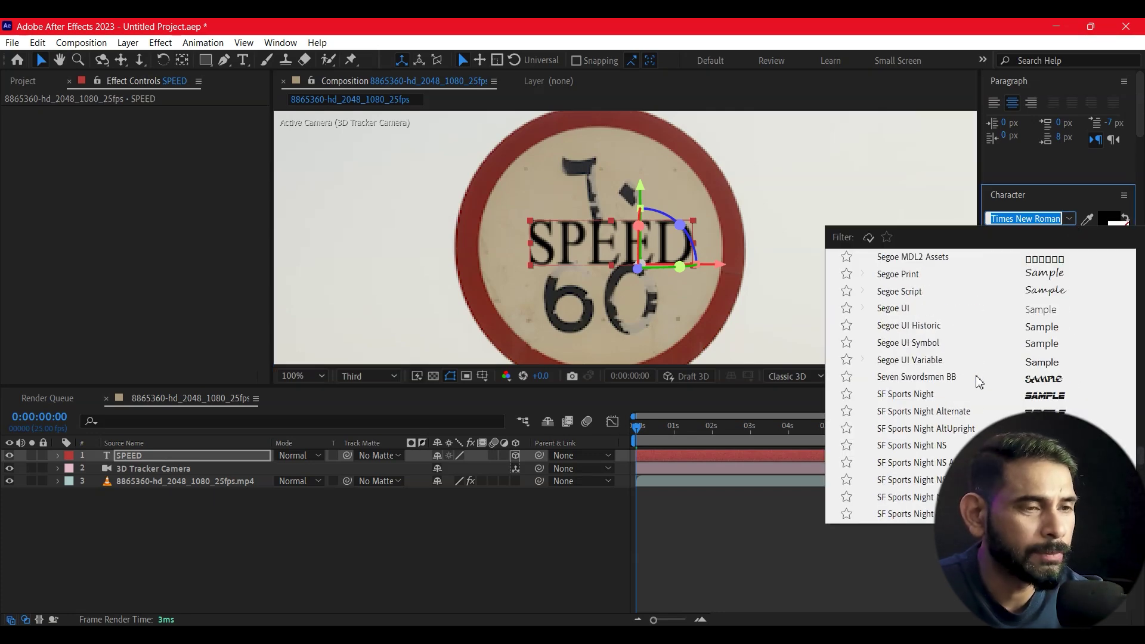
{"action": "scroll", "coordinate": [980, 385], "scroll_direction": "down", "scroll_amount": 2}
{"action": "scroll", "coordinate": [1007, 404], "scroll_direction": "down", "scroll_amount": 1}
{"action": "scroll", "coordinate": [1037, 377], "scroll_direction": "up", "scroll_amount": 3}
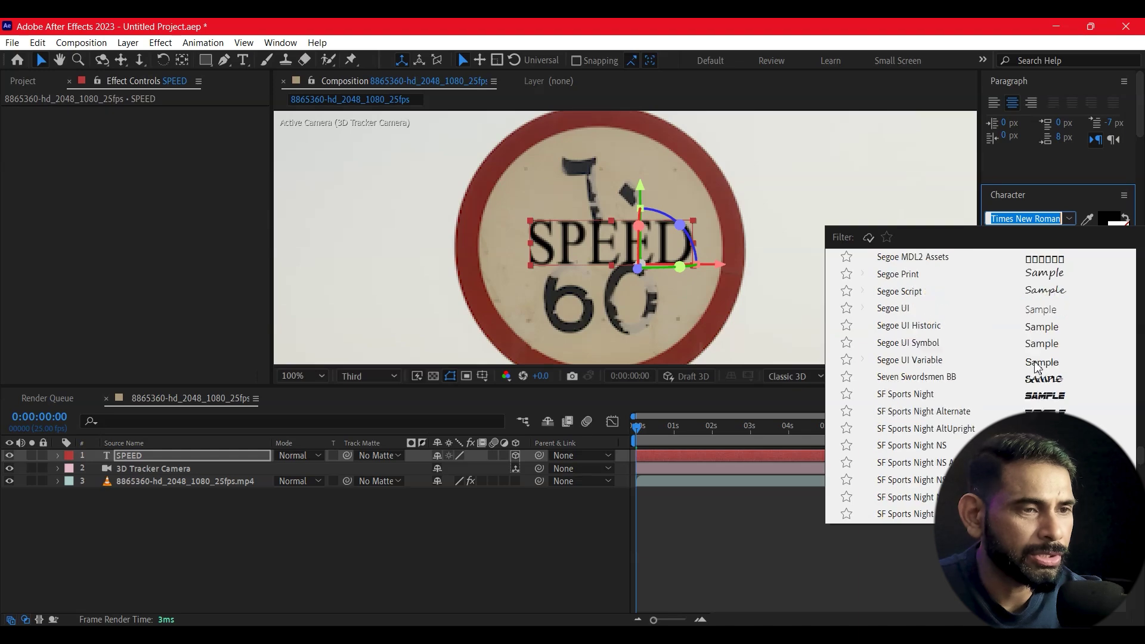
{"action": "scroll", "coordinate": [1019, 363], "scroll_direction": "up", "scroll_amount": 5}
{"action": "scroll", "coordinate": [1018, 362], "scroll_direction": "up", "scroll_amount": 4}
{"action": "scroll", "coordinate": [1018, 360], "scroll_direction": "up", "scroll_amount": 6}
{"action": "scroll", "coordinate": [1019, 360], "scroll_direction": "up", "scroll_amount": 5}
{"action": "scroll", "coordinate": [1019, 360], "scroll_direction": "up", "scroll_amount": 4}
{"action": "scroll", "coordinate": [1018, 359], "scroll_direction": "up", "scroll_amount": 6}
{"action": "scroll", "coordinate": [1018, 357], "scroll_direction": "up", "scroll_amount": 5}
{"action": "scroll", "coordinate": [1018, 356], "scroll_direction": "up", "scroll_amount": 5}
{"action": "scroll", "coordinate": [1018, 356], "scroll_direction": "up", "scroll_amount": 5}
{"action": "scroll", "coordinate": [1018, 356], "scroll_direction": "up", "scroll_amount": 4}
{"action": "scroll", "coordinate": [1018, 357], "scroll_direction": "up", "scroll_amount": 5}
{"action": "scroll", "coordinate": [1018, 357], "scroll_direction": "up", "scroll_amount": 2}
{"action": "scroll", "coordinate": [1018, 356], "scroll_direction": "up", "scroll_amount": 5}
{"action": "scroll", "coordinate": [1018, 357], "scroll_direction": "down", "scroll_amount": 7}
{"action": "left_click", "coordinate": [1038, 316]}
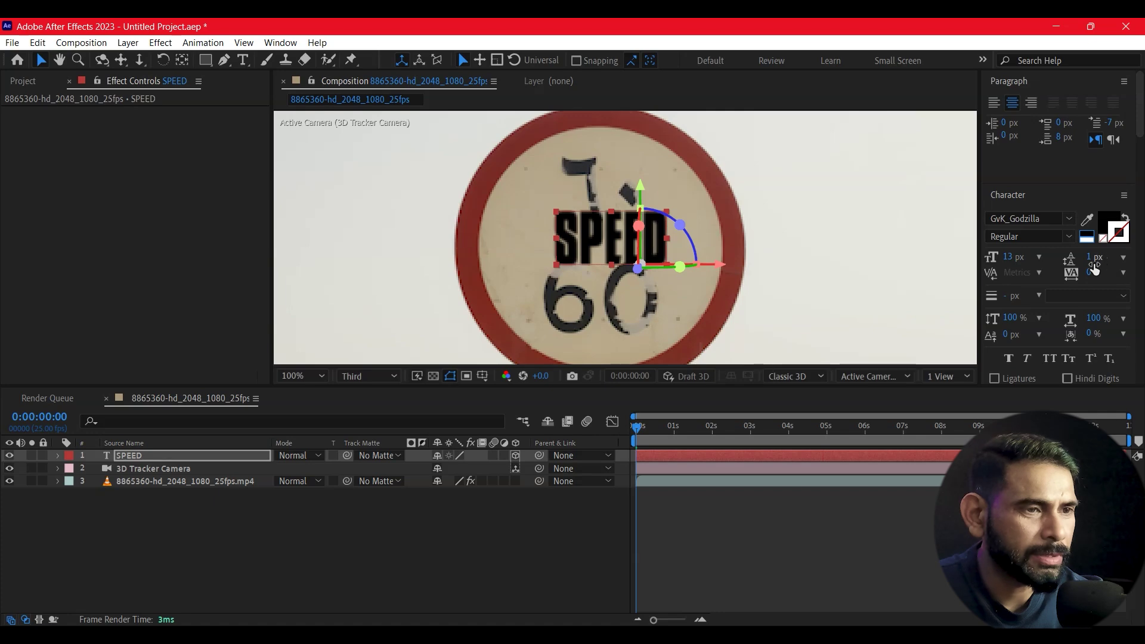
- Set tracking to 200 and fill colour 18FF00, nudging SPEED slightly left
{"action": "mouse_move", "coordinate": [1089, 276]}
{"action": "left_mouse_down"}
{"action": "mouse_move", "coordinate": [1139, 264]}
{"action": "mouse_move", "coordinate": [1140, 179]}
{"action": "left_mouse_up"}
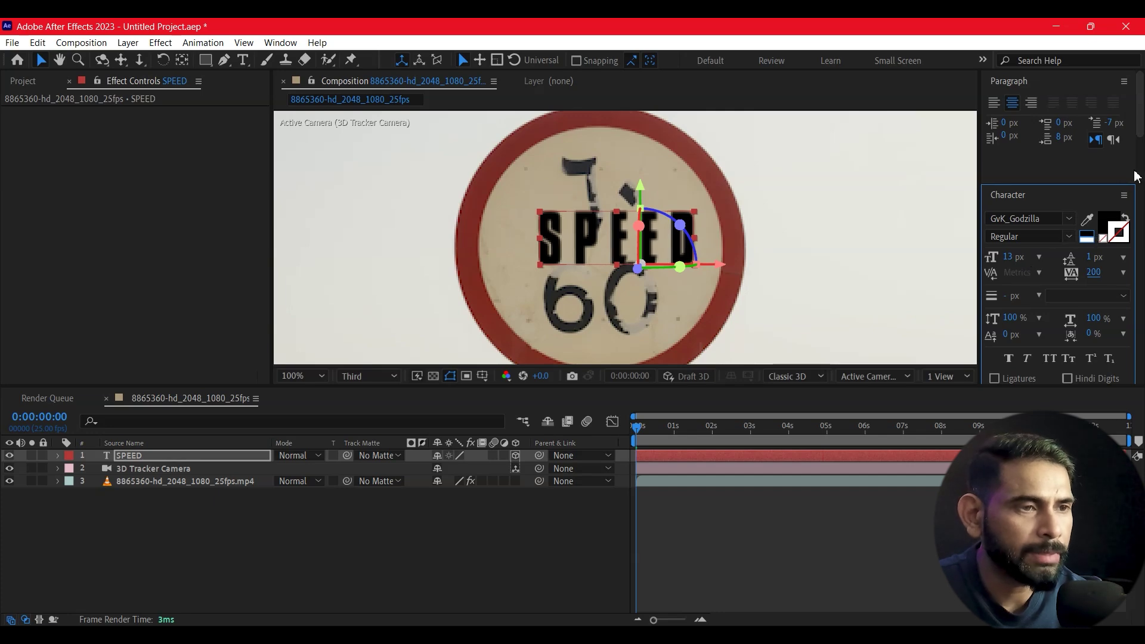
{"action": "left_click", "coordinate": [1110, 222]}
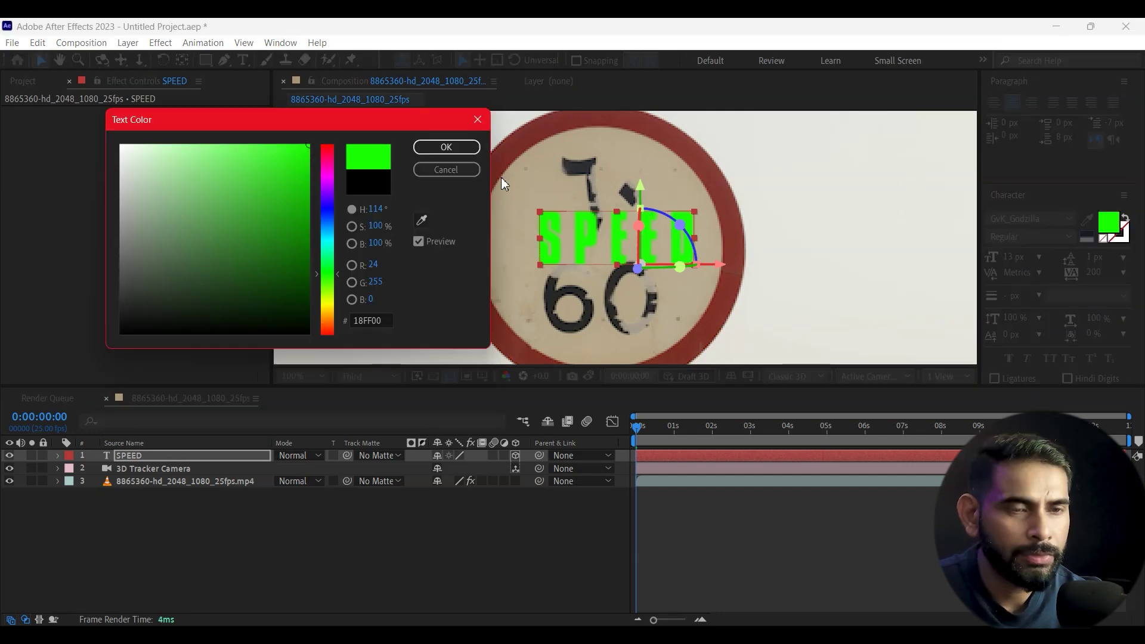
{"action": "left_click", "coordinate": [455, 154]}
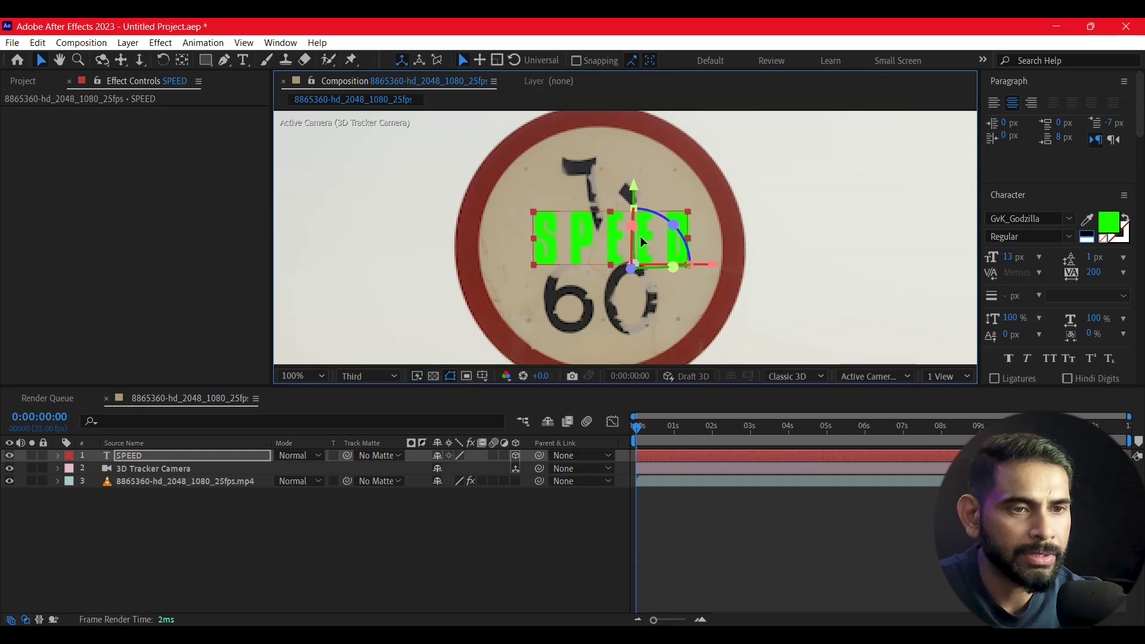
{"action": "left_click_drag", "start_coordinate": [640, 237], "coordinate": [633, 236]}
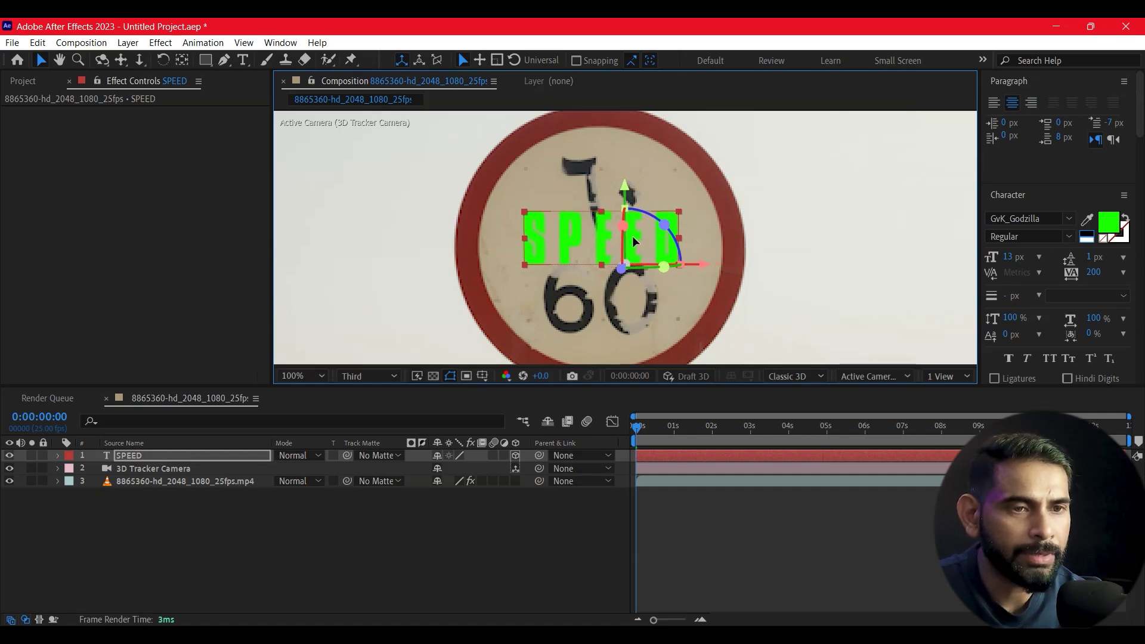
{"action": "left_click", "coordinate": [833, 249]}
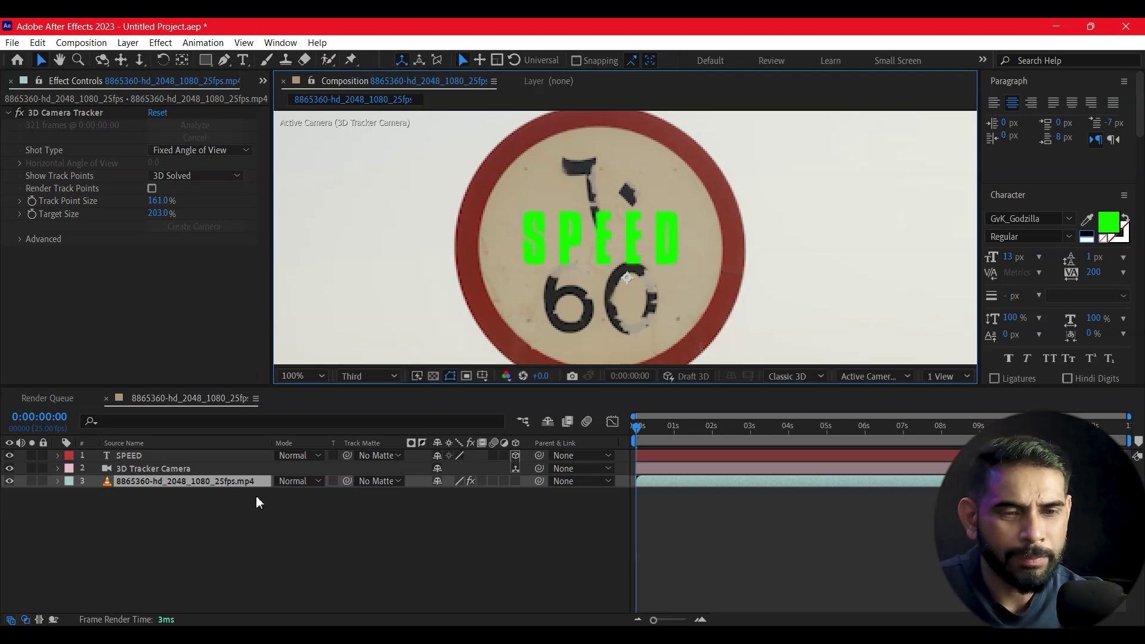
- Preview the composition to confirm SPEED follows the sign, zooming the viewer
{"action": "left_click", "coordinate": [365, 541]}
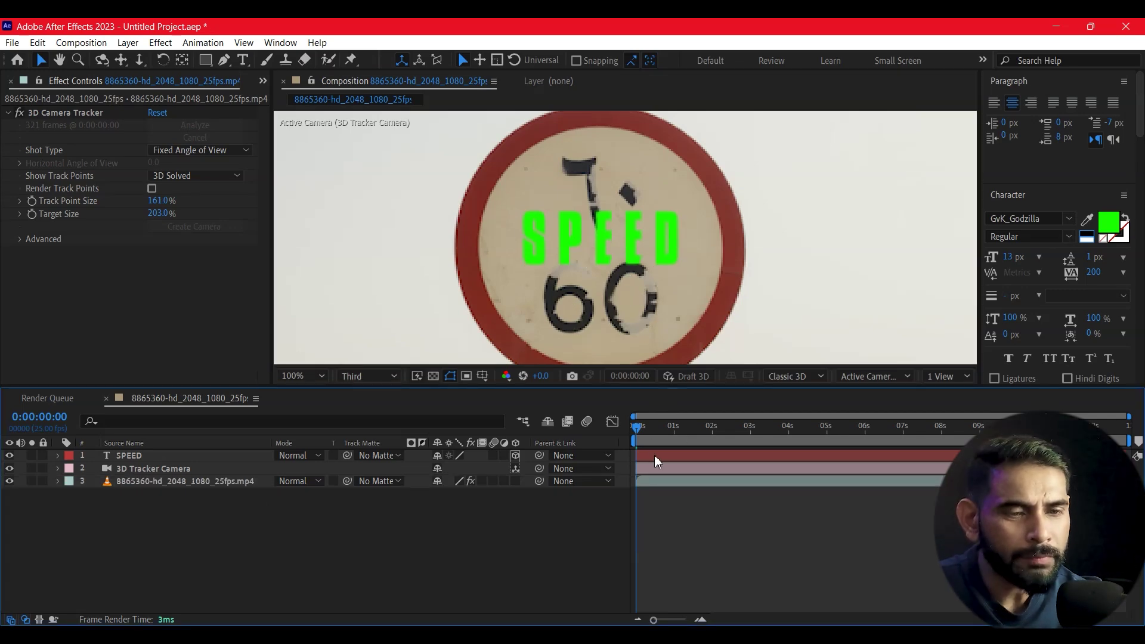
{"action": "key", "text": "space"}
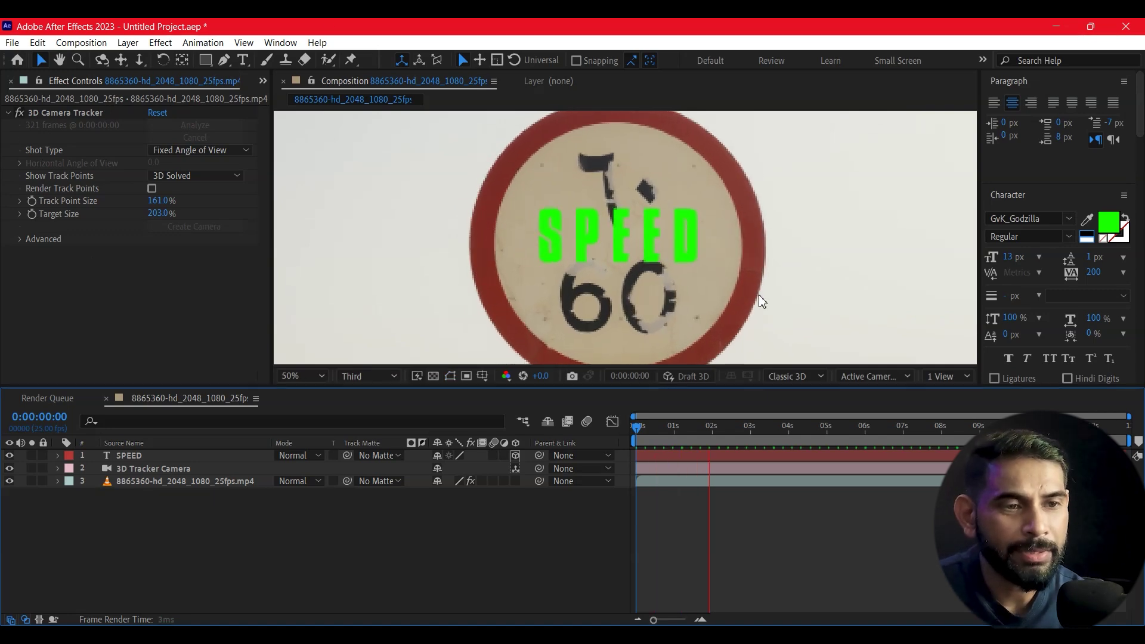
{"action": "scroll", "coordinate": [758, 299], "scroll_direction": "down", "scroll_amount": 2}
{"action": "key", "text": "space"}
{"action": "key", "text": "space"}
{"action": "scroll", "coordinate": [730, 282], "scroll_direction": "down", "scroll_amount": 2}
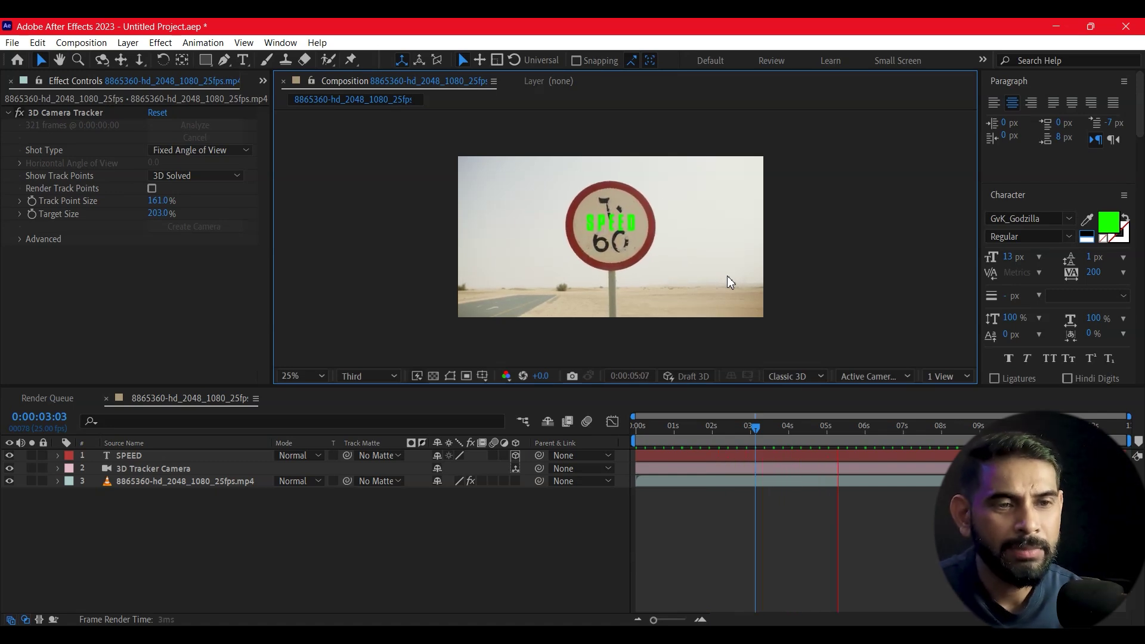
{"action": "scroll", "coordinate": [632, 224], "scroll_direction": "up", "scroll_amount": 2}
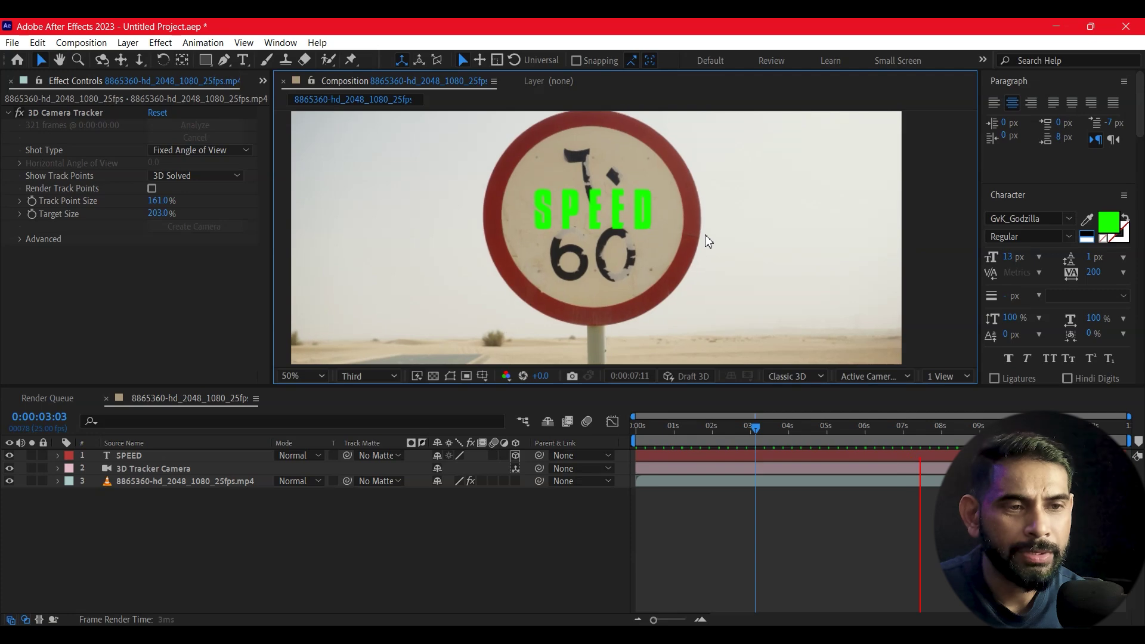
{"action": "scroll", "coordinate": [710, 243], "scroll_direction": "down", "scroll_amount": 2}
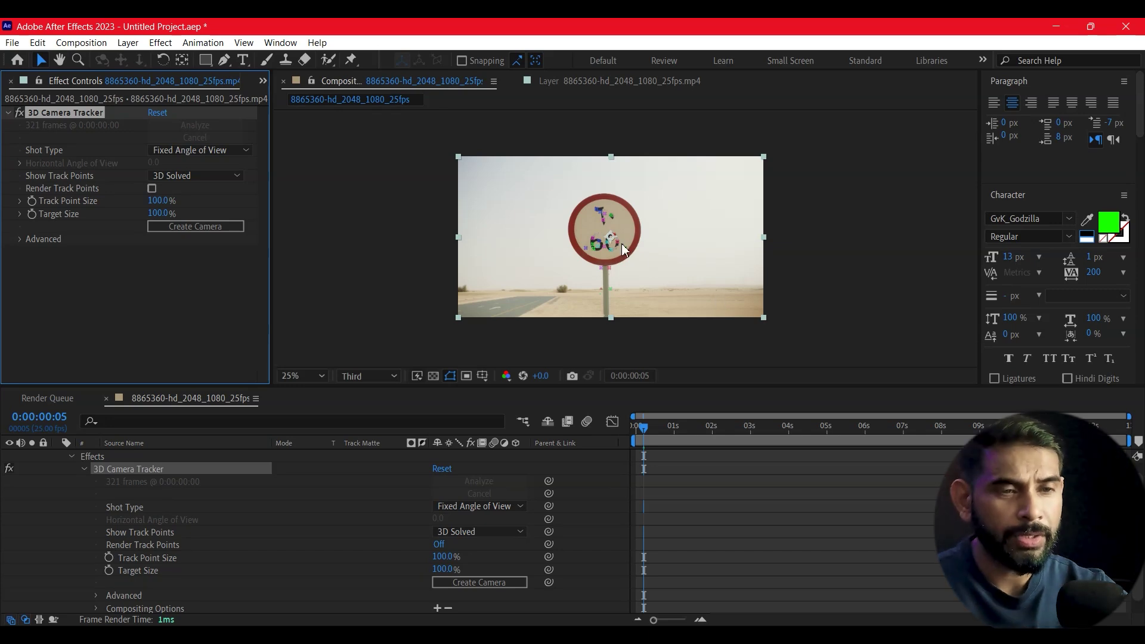
- At frame 0 and 100% zoom, pick centre sign track points and create a solid and camera
{"action": "key", "text": "period"}
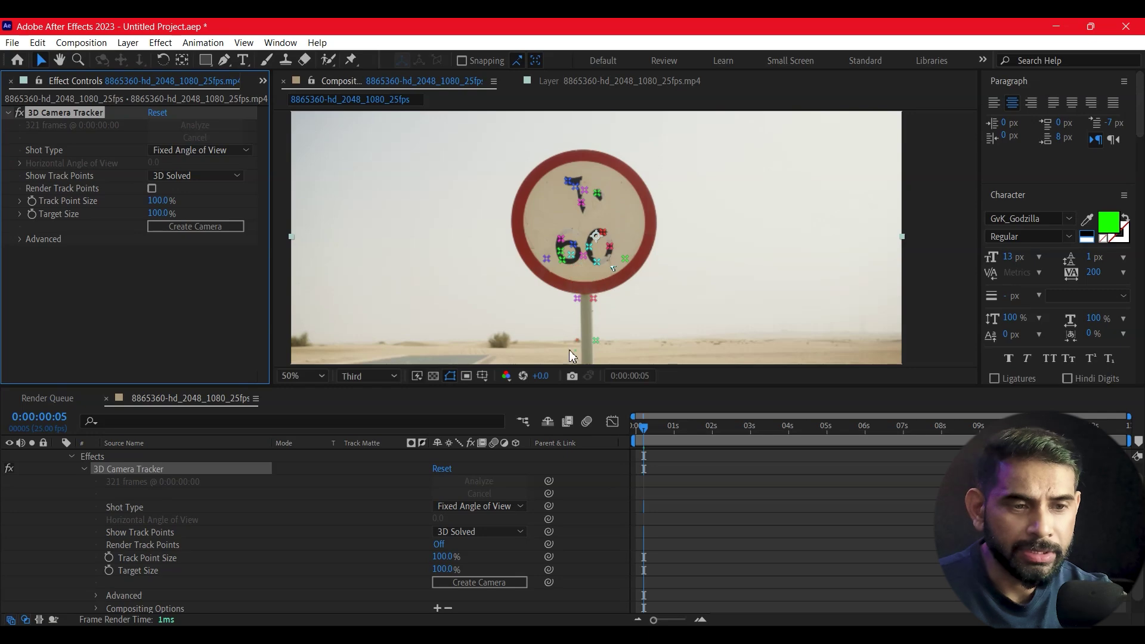
{"action": "left_click", "coordinate": [637, 427]}
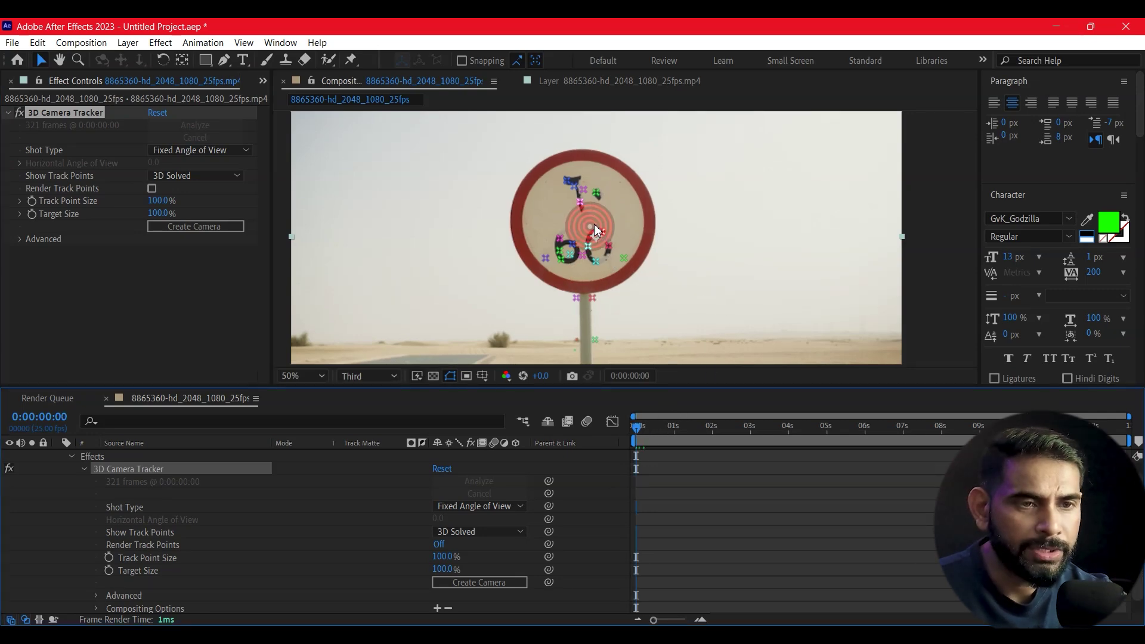
{"action": "key", "text": "period"}
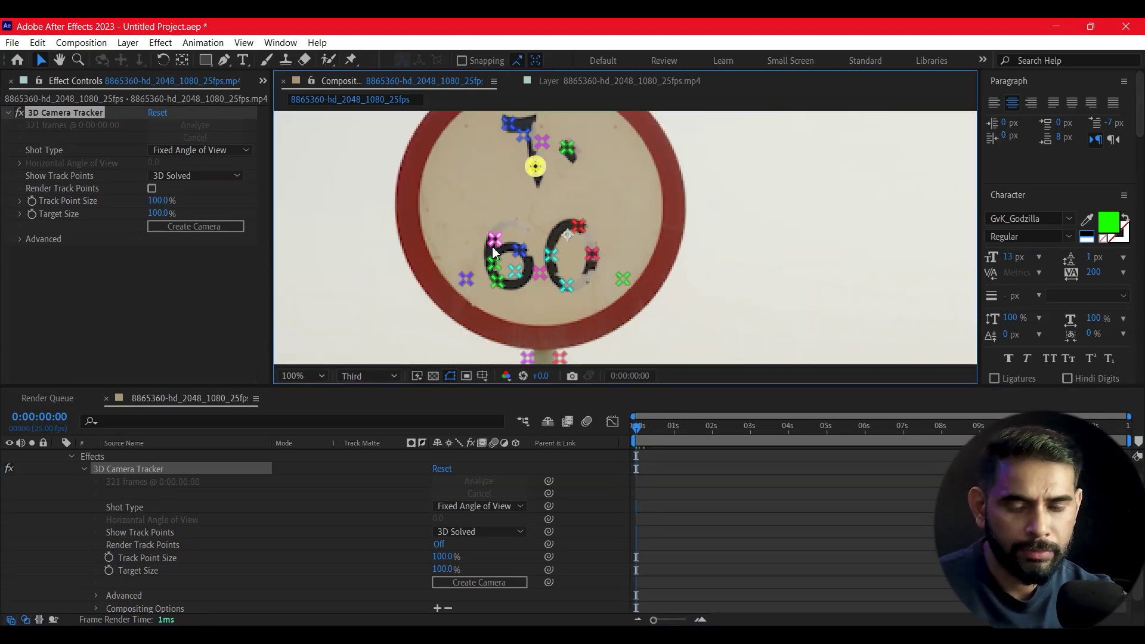
{"action": "left_click", "coordinate": [495, 240], "text": "shift"}
{"action": "left_click", "coordinate": [579, 227], "text": "shift"}
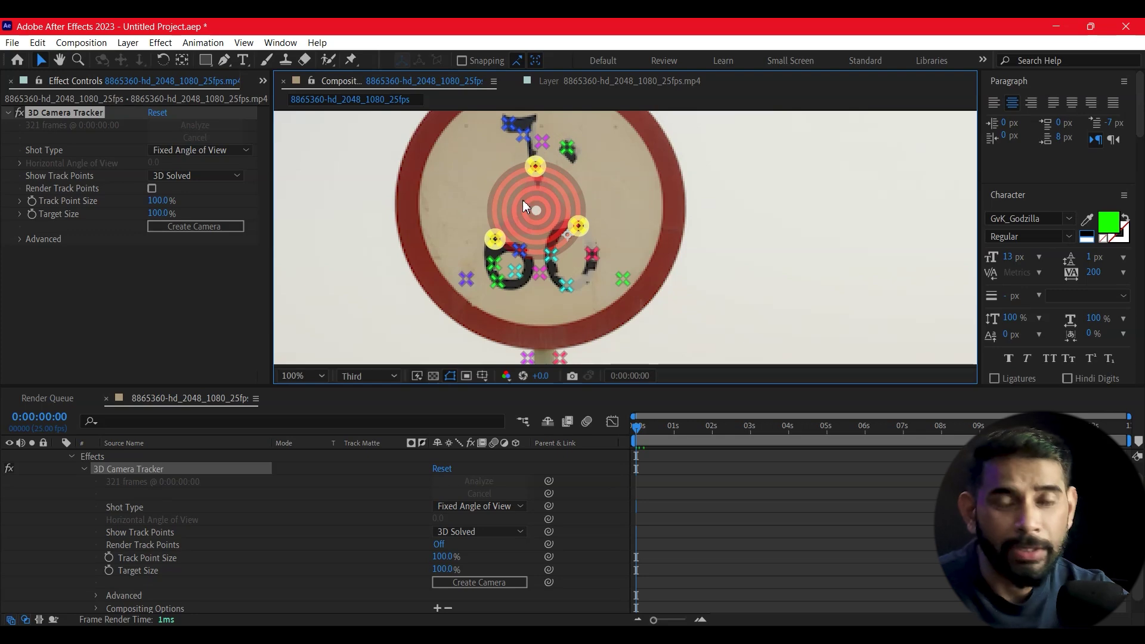
{"action": "right_click", "coordinate": [578, 225]}
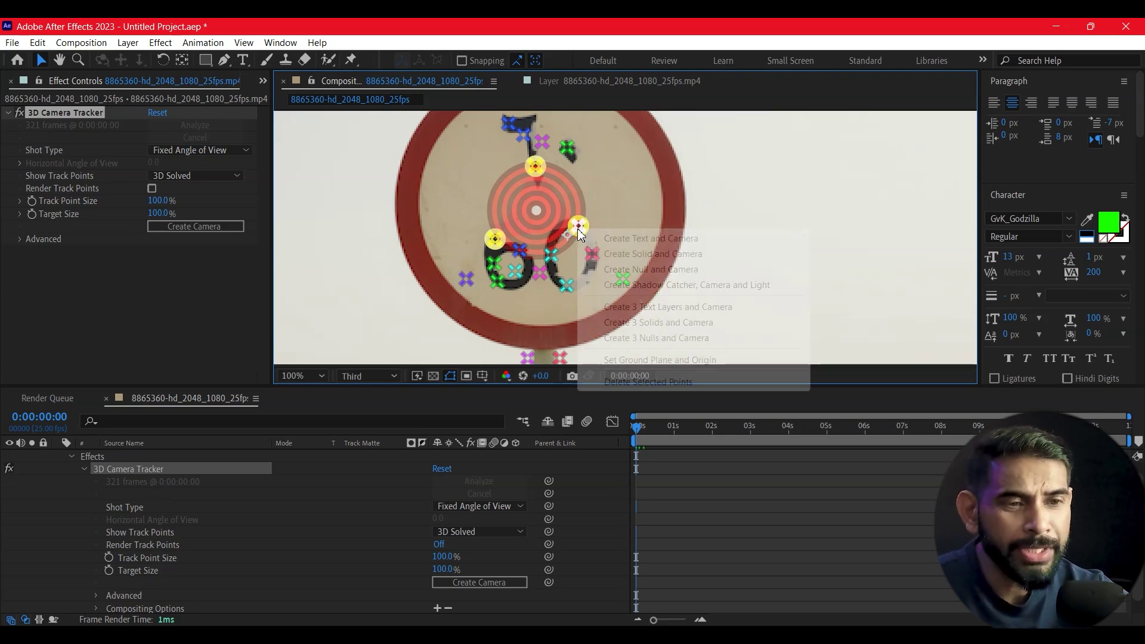
{"action": "left_click", "coordinate": [624, 255]}
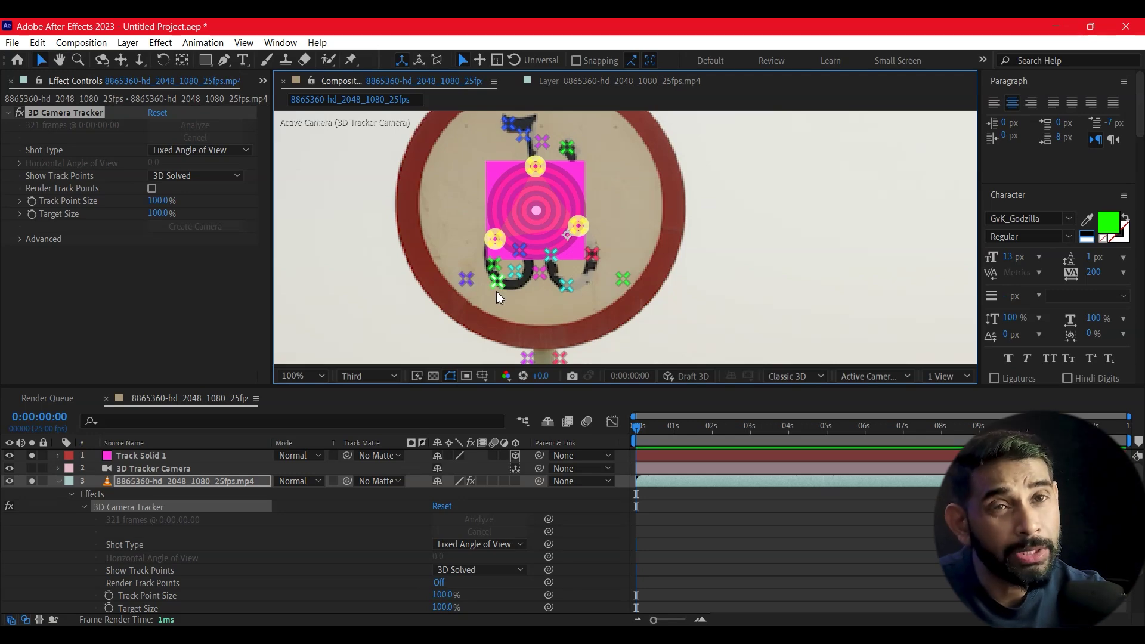
{"action": "left_click", "coordinate": [58, 481]}
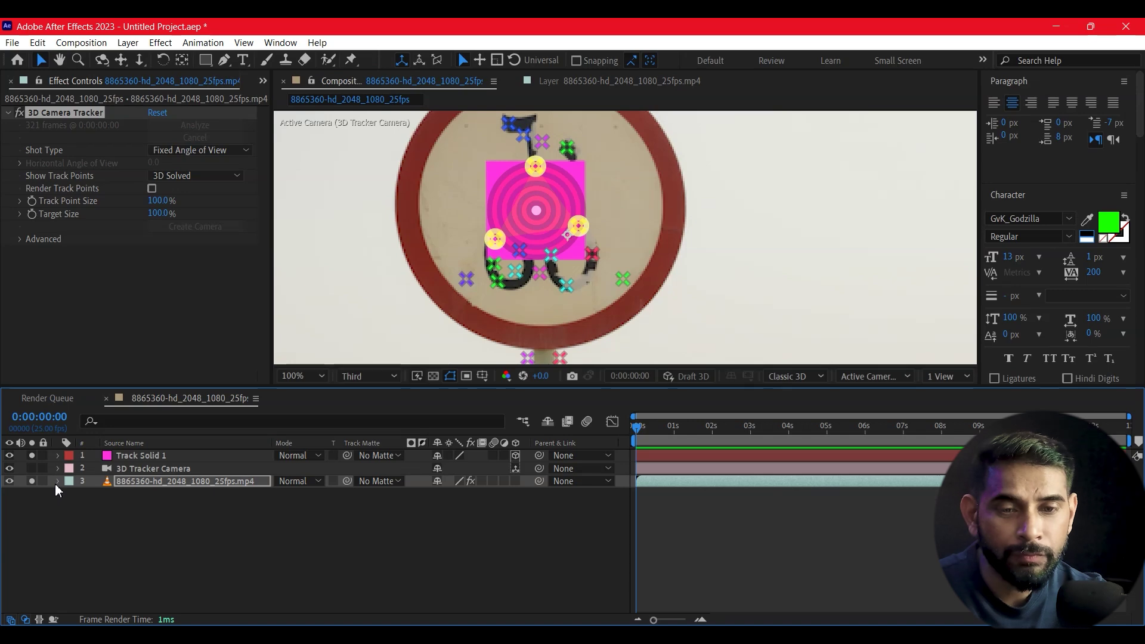
- Import KO.png into the project via the Project panel
{"action": "left_click", "coordinate": [191, 531]}
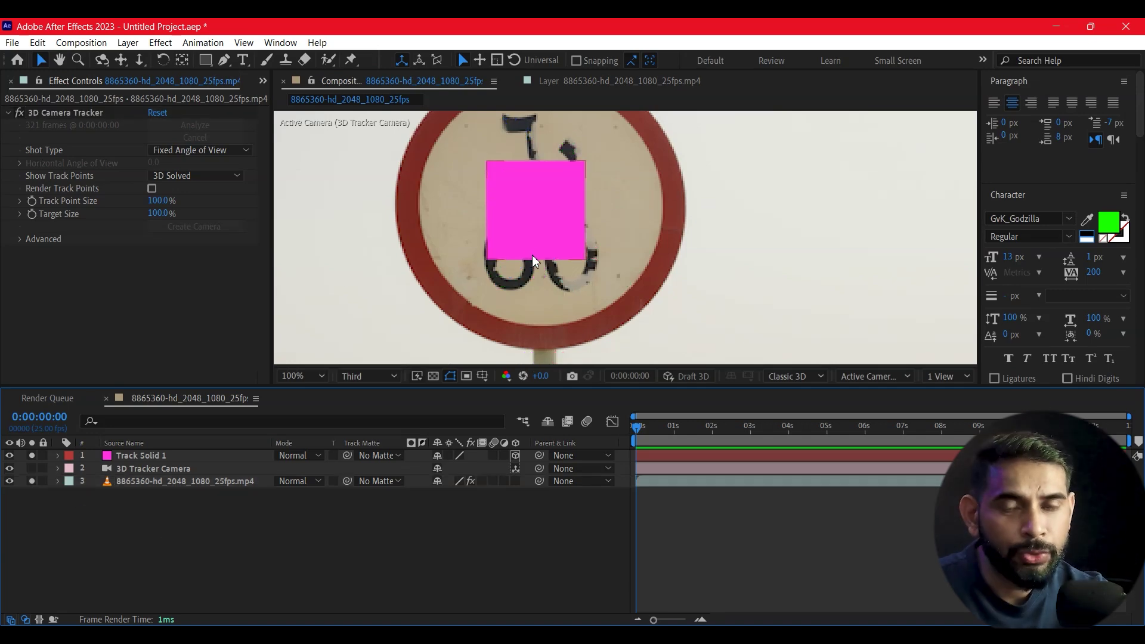
{"action": "left_click", "coordinate": [262, 81]}
{"action": "left_click", "coordinate": [298, 95]}
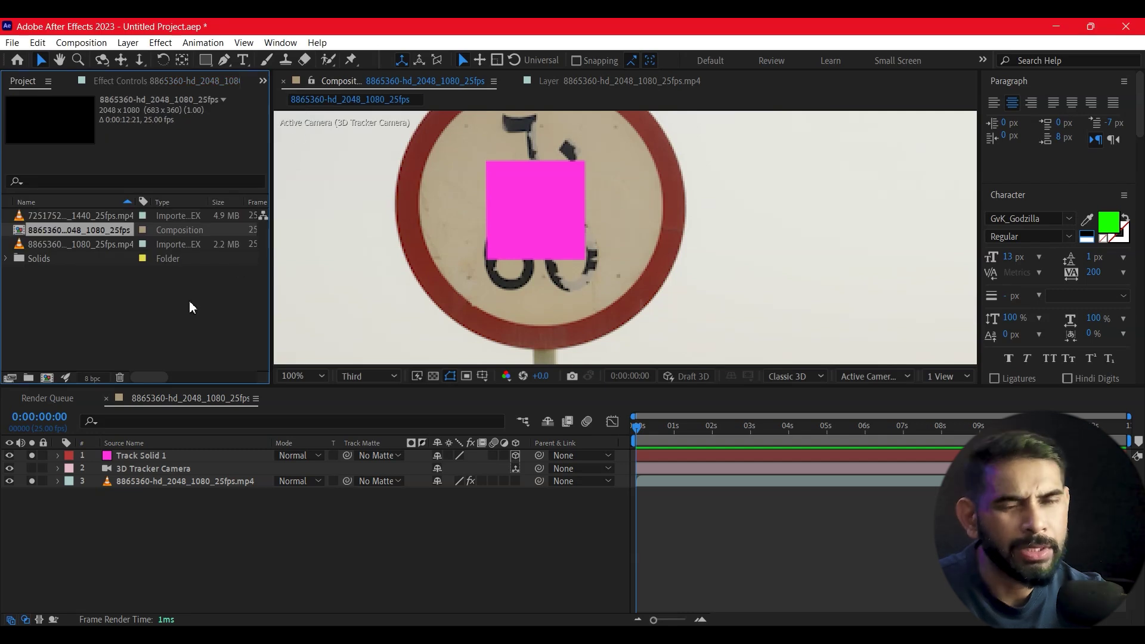
{"action": "left_click_drag", "start_coordinate": [173, 321], "coordinate": [153, 319]}
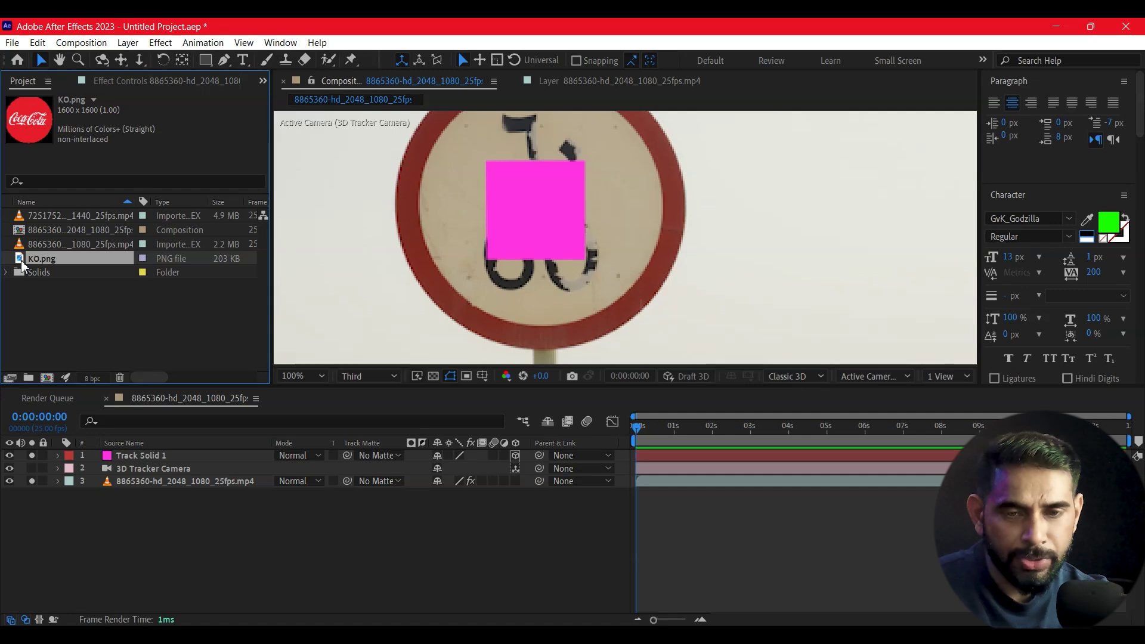
- Replace the Track Solid 1 layer with the KO.png logo
{"action": "left_click", "coordinate": [142, 457]}
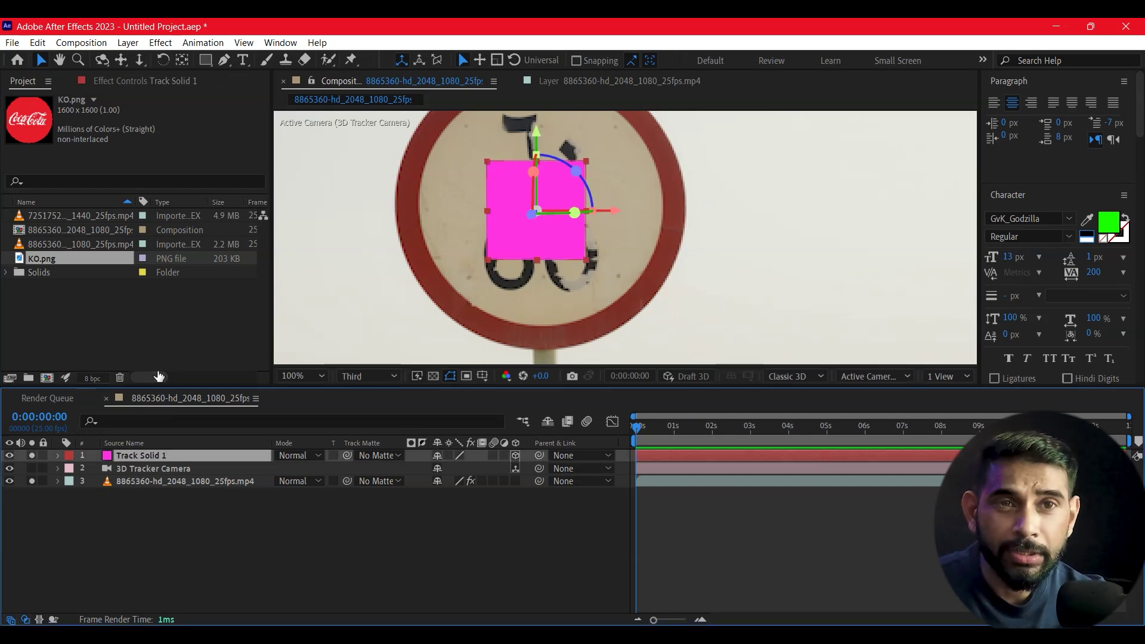
{"action": "left_click", "coordinate": [37, 271], "text": "shift"}
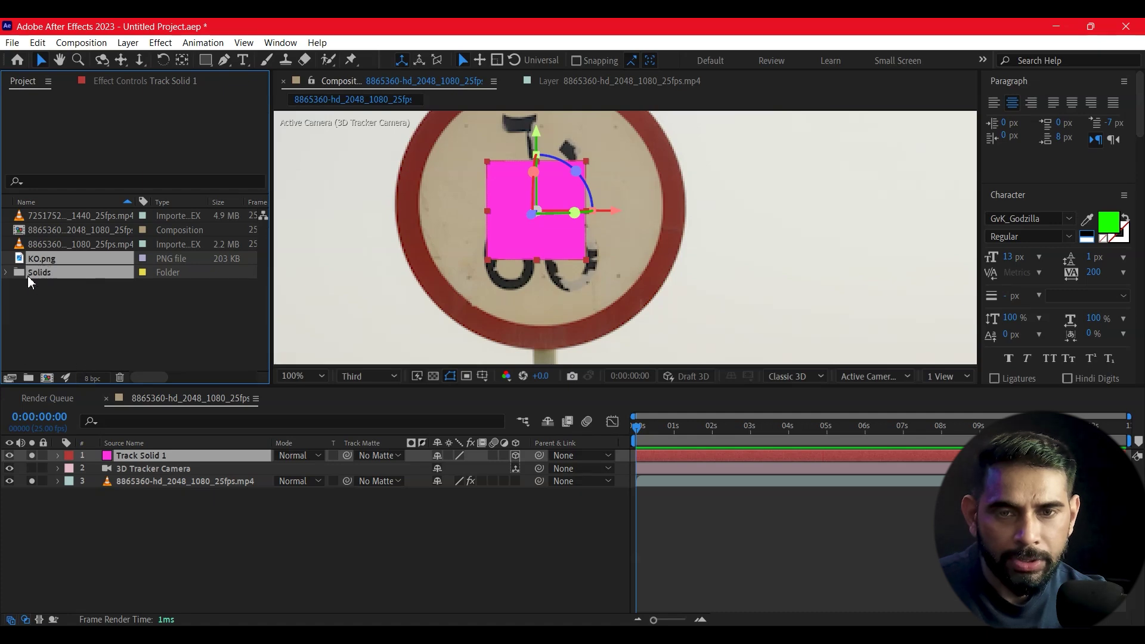
{"action": "left_click", "coordinate": [60, 285]}
{"action": "left_click", "coordinate": [39, 259]}
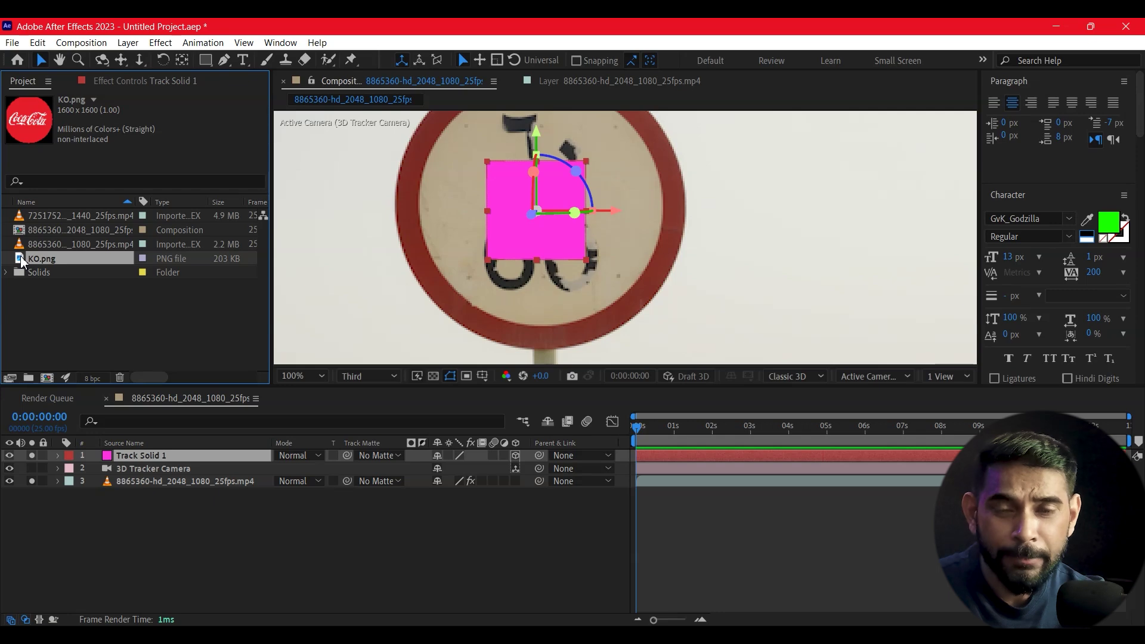
{"action": "left_click_drag", "start_coordinate": [22, 262], "coordinate": [98, 351]}
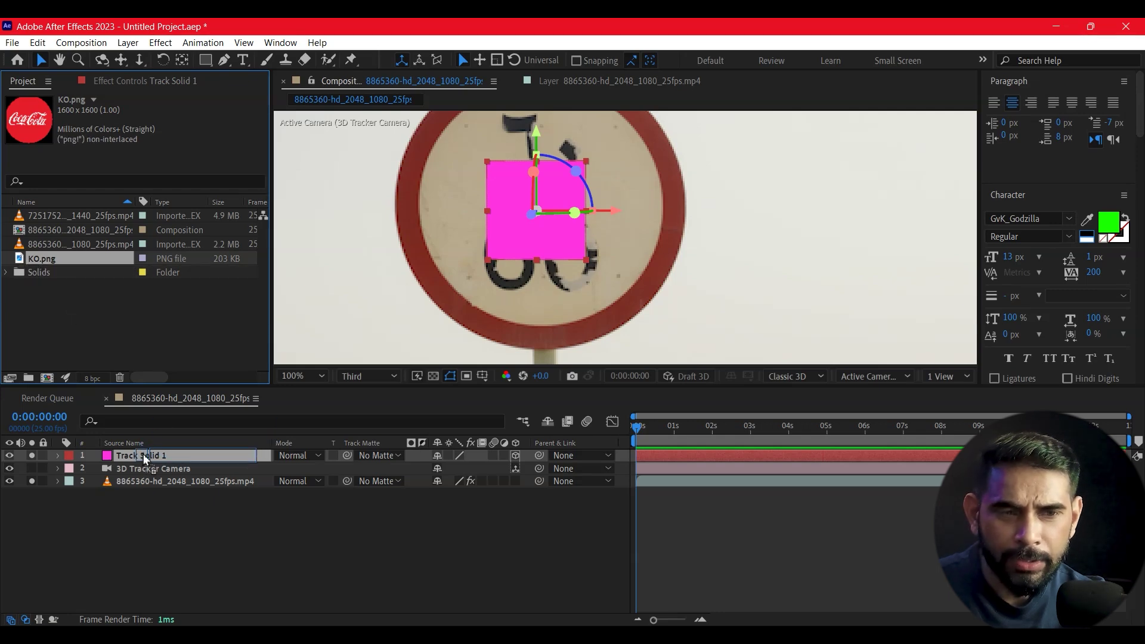
{"action": "left_click_drag", "start_coordinate": [143, 459], "coordinate": [144, 459]}
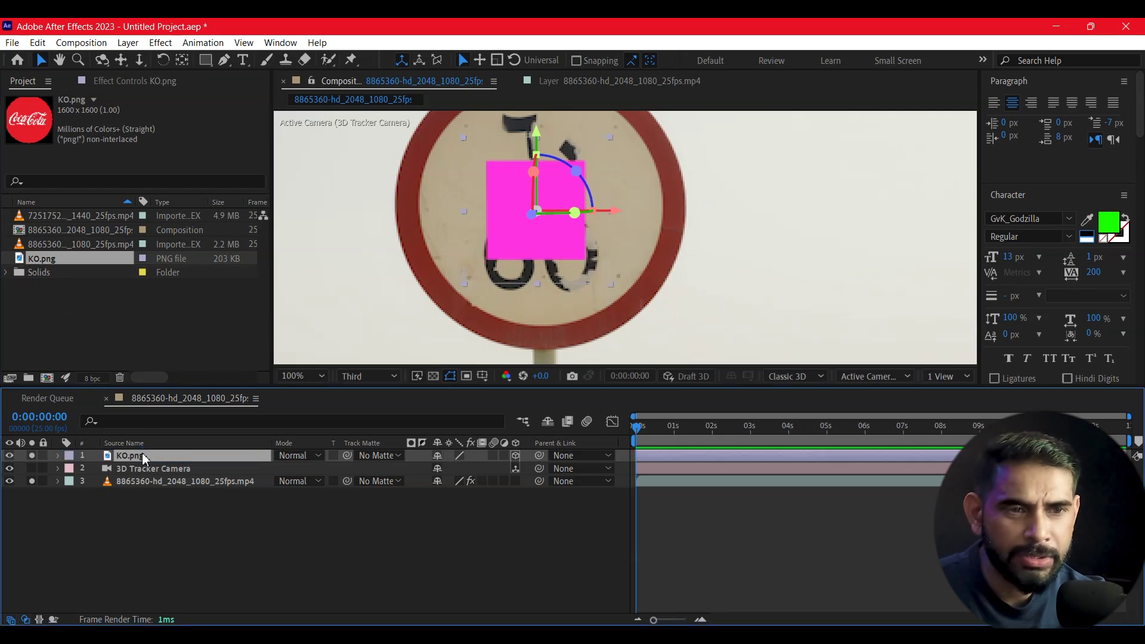
- Set the viewer's preview resolution to Full
{"action": "left_click", "coordinate": [882, 221]}
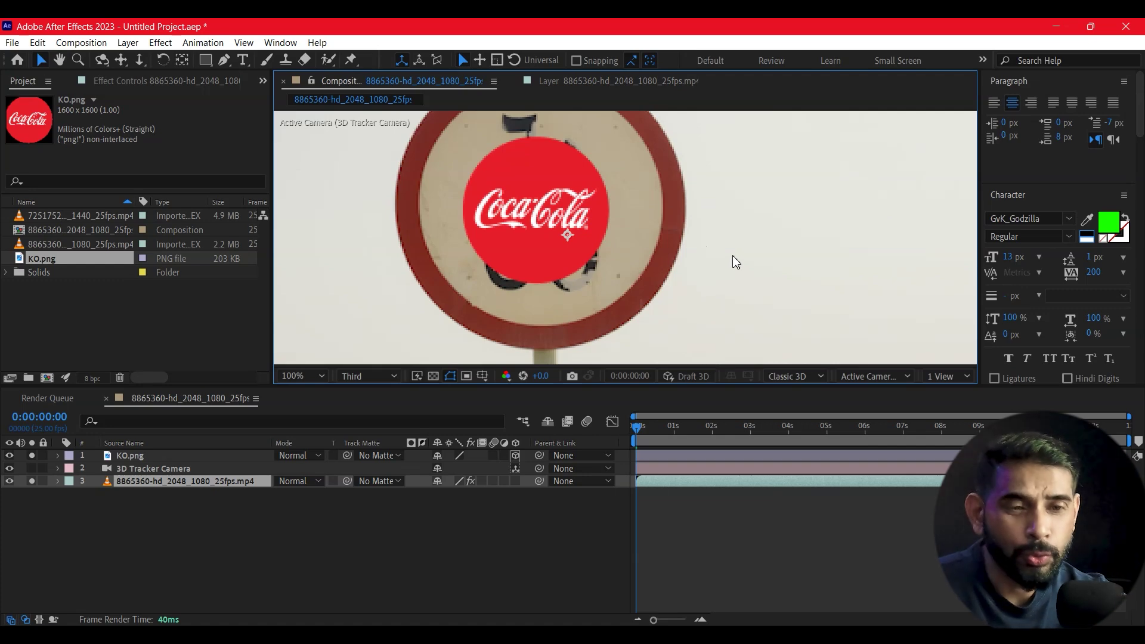
{"action": "left_click", "coordinate": [368, 378]}
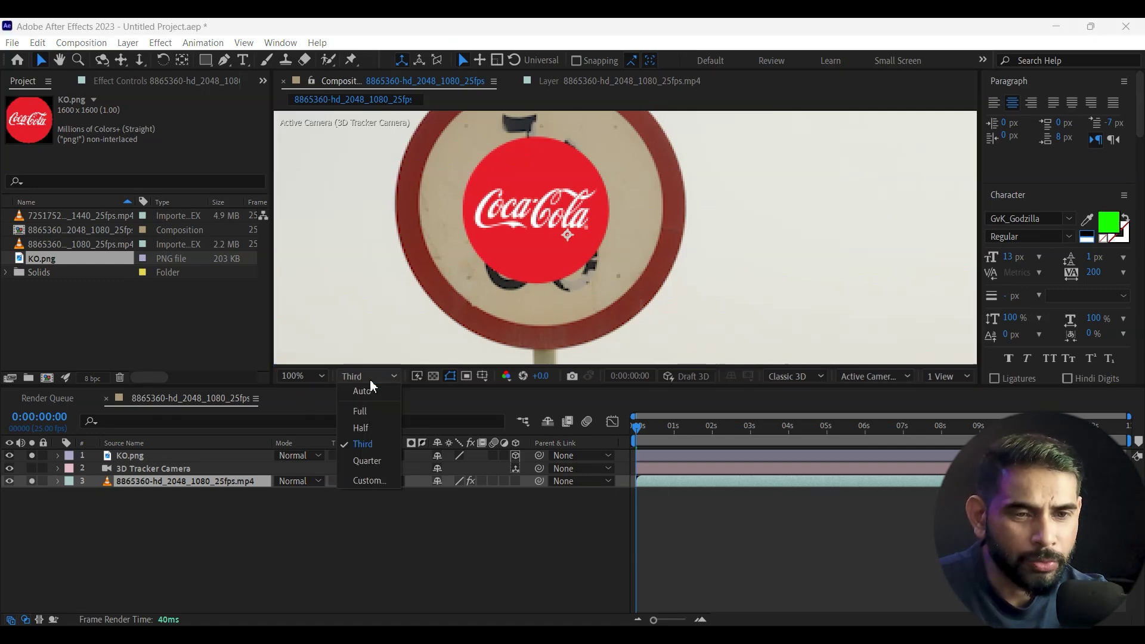
{"action": "left_click", "coordinate": [360, 411]}
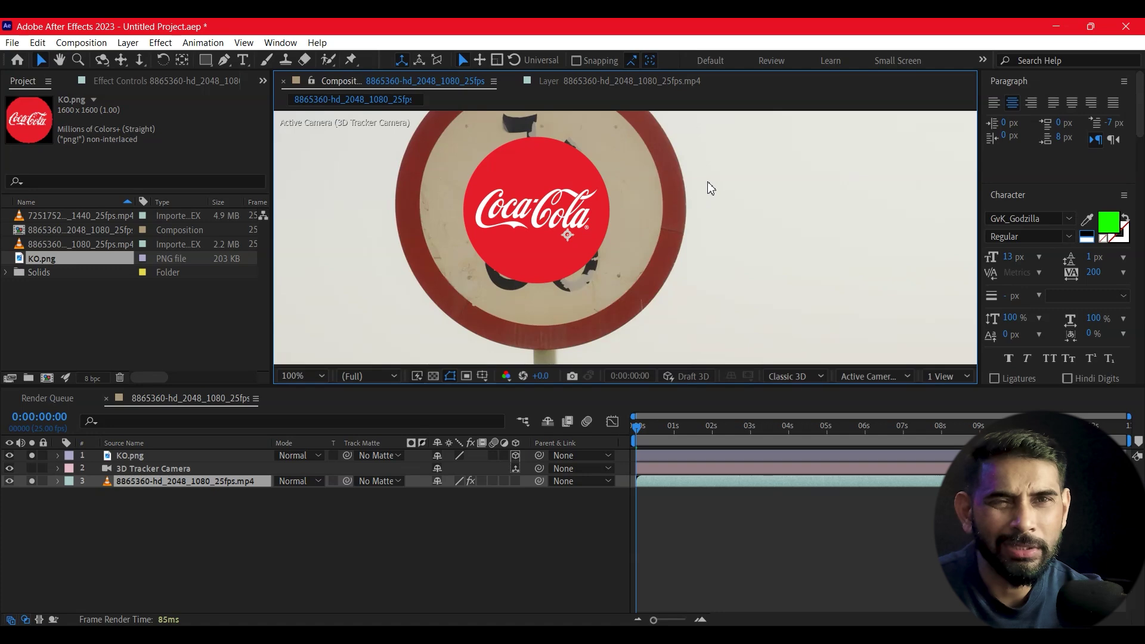
{"action": "scroll", "coordinate": [662, 210], "scroll_direction": "down", "scroll_amount": 2}
{"action": "scroll", "coordinate": [663, 231], "scroll_direction": "down", "scroll_amount": 1}
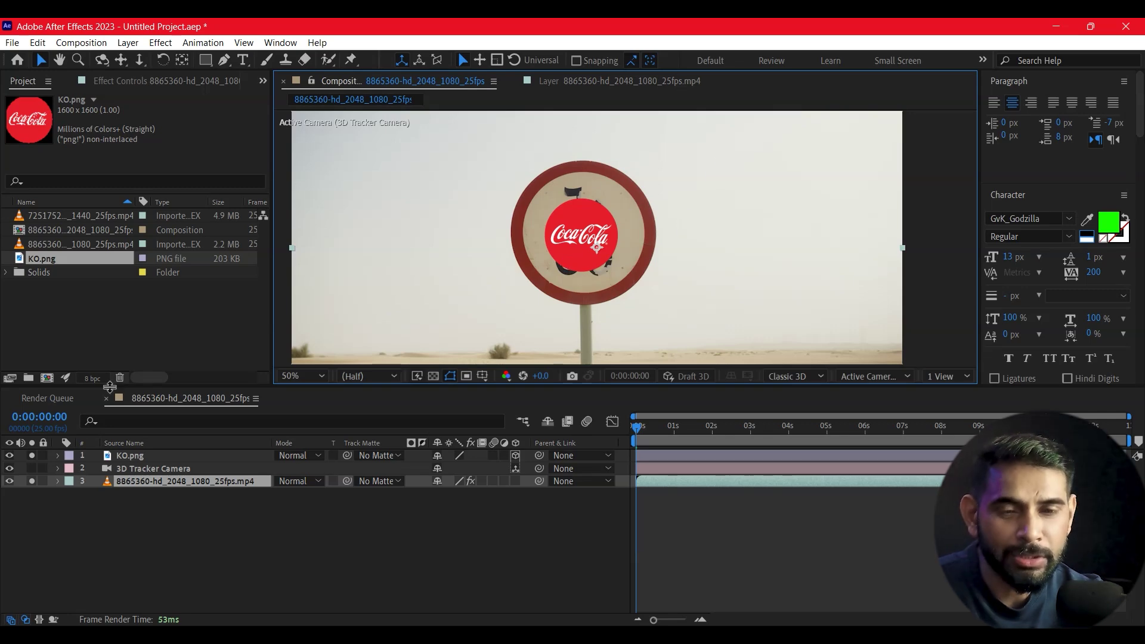
- Scale the KO.png Coca-Cola logo layer up to 160%
{"action": "left_click", "coordinate": [140, 457]}
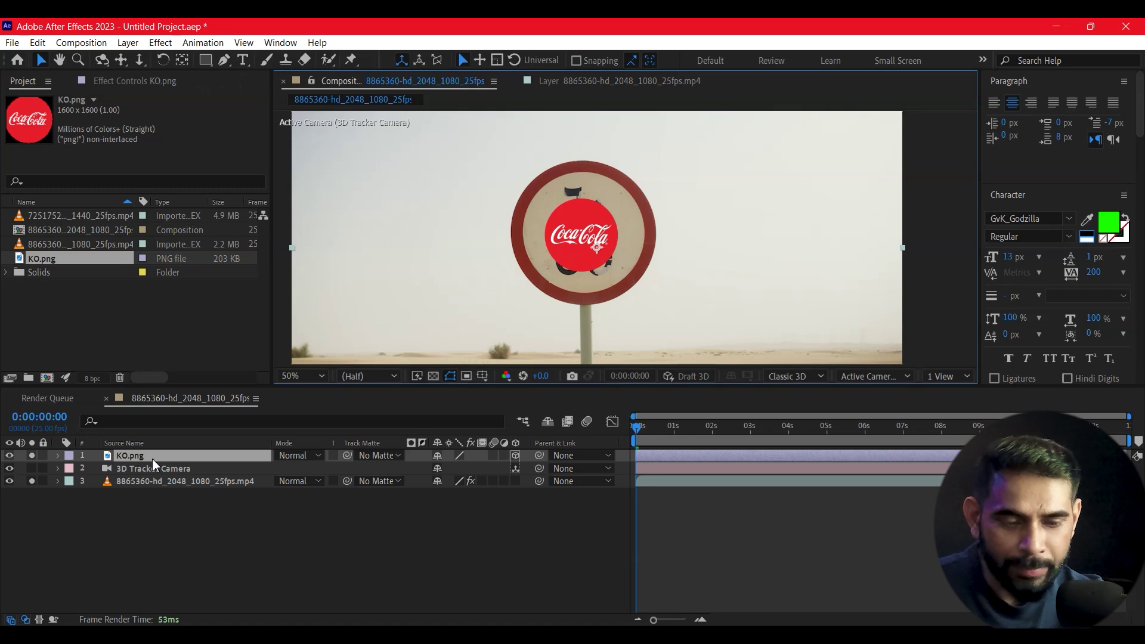
{"action": "key", "text": "s"}
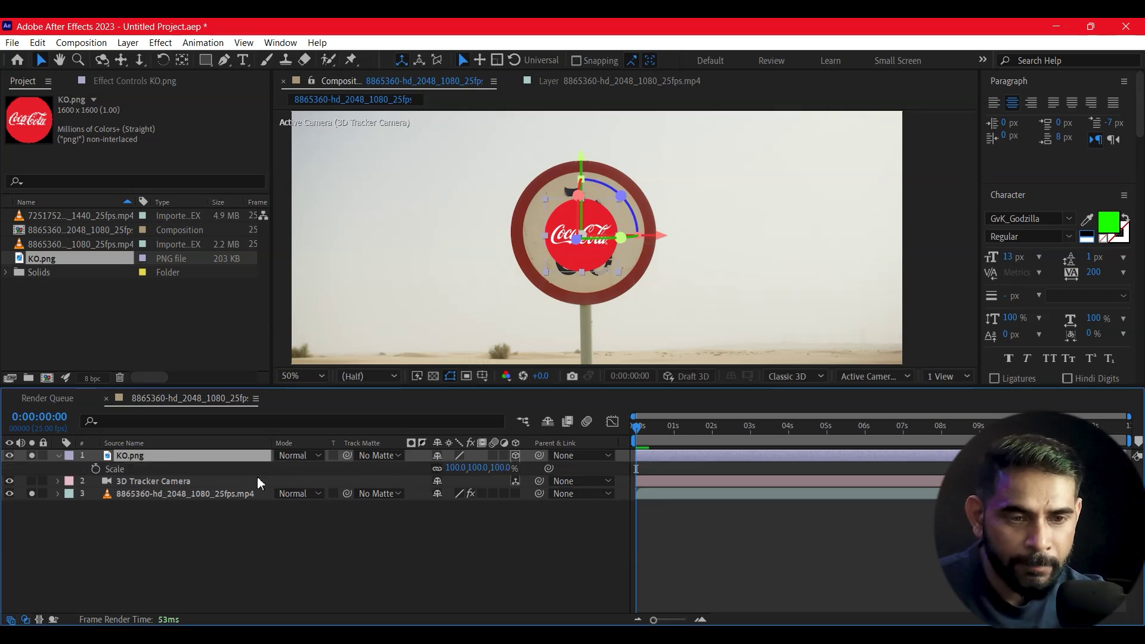
{"action": "left_click_drag", "start_coordinate": [457, 469], "coordinate": [519, 481]}
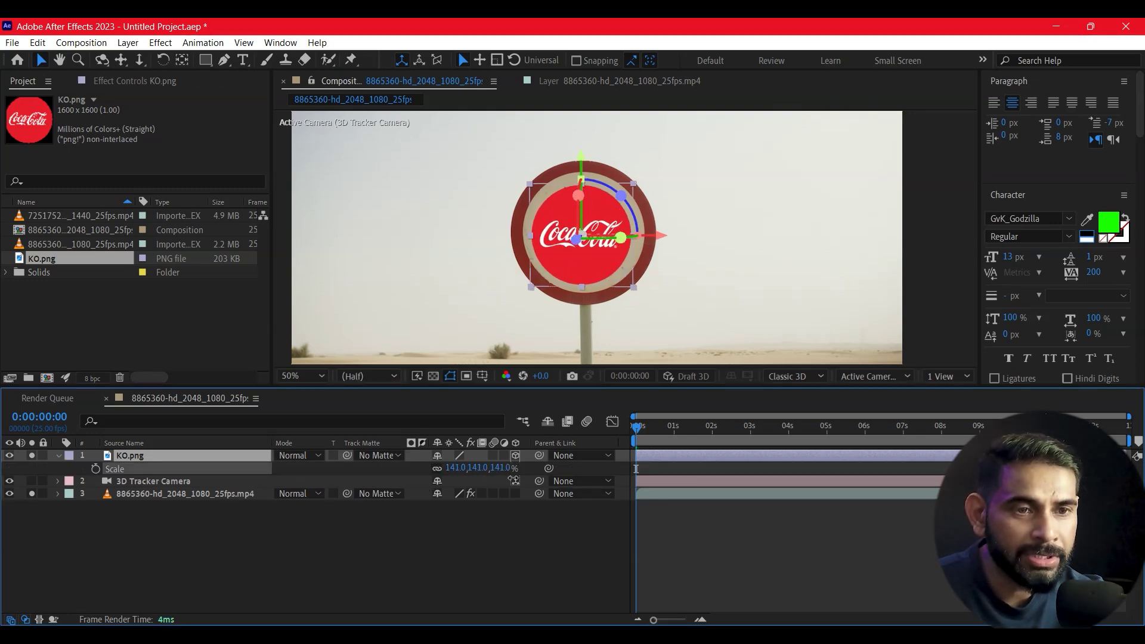
{"action": "key", "text": "period"}
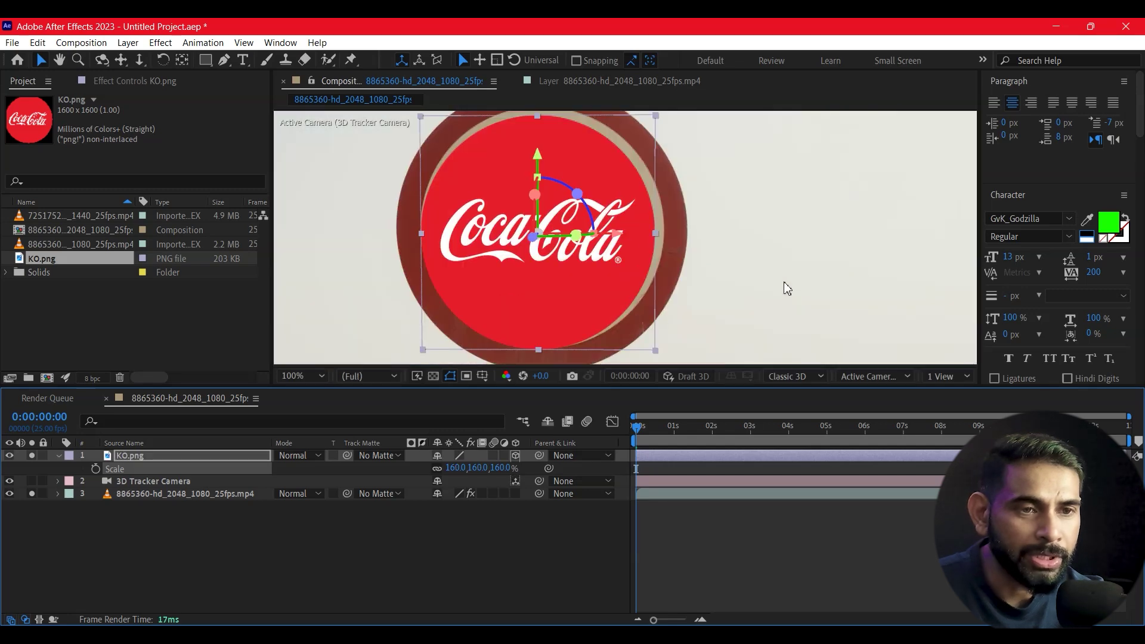
{"action": "double_click", "coordinate": [573, 226]}
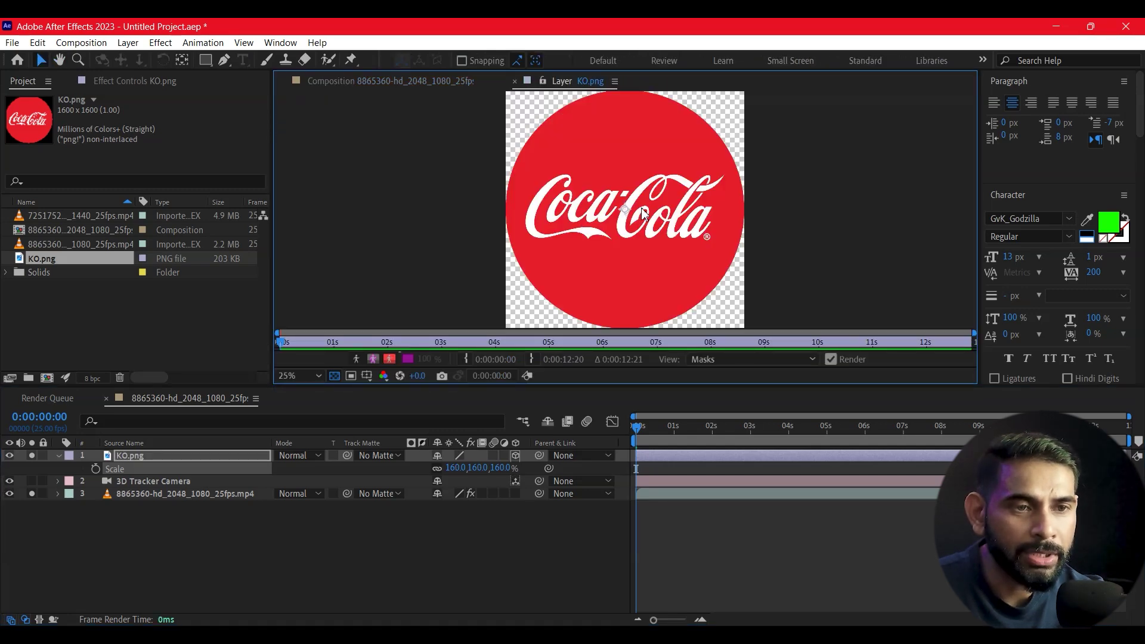
{"action": "left_click", "coordinate": [367, 87]}
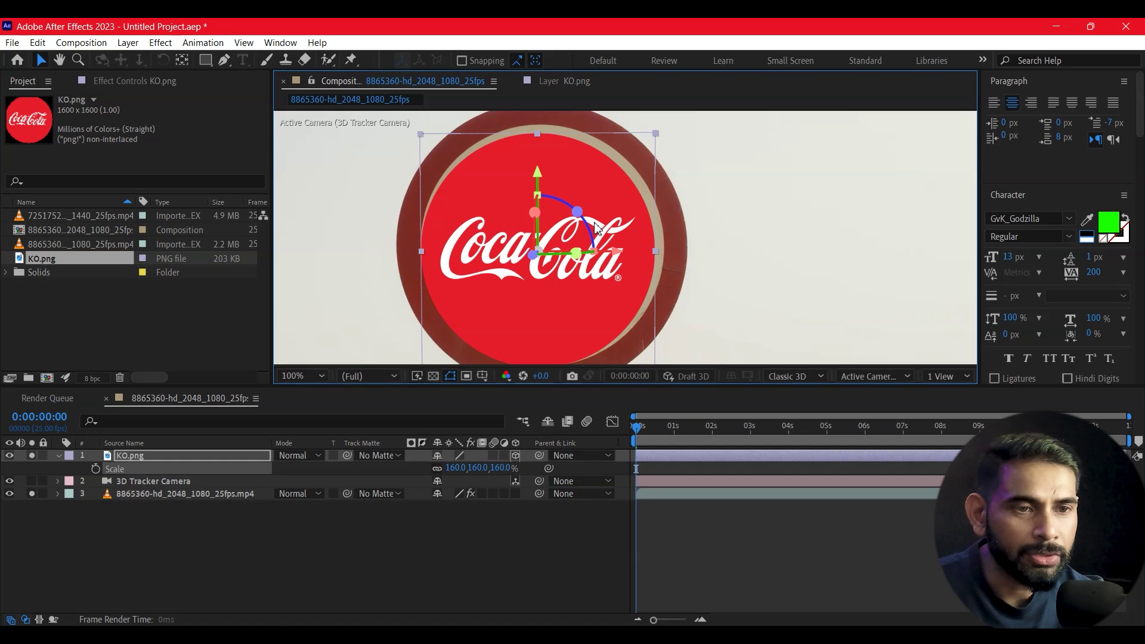
- Nudge the logo slightly upward over the sign face, then start a preview
{"action": "left_click_drag", "start_coordinate": [602, 208], "coordinate": [603, 204]}
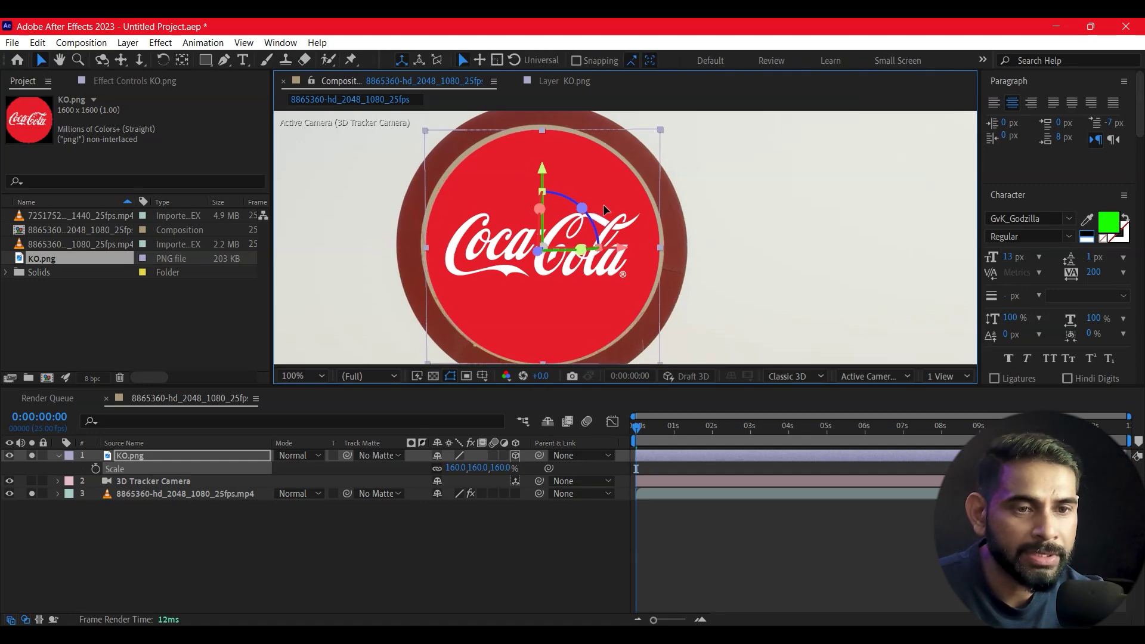
{"action": "left_click", "coordinate": [450, 583]}
{"action": "scroll", "coordinate": [627, 239], "scroll_direction": "down", "scroll_amount": 2}
{"action": "key", "text": "h"}
{"action": "key", "text": "v"}
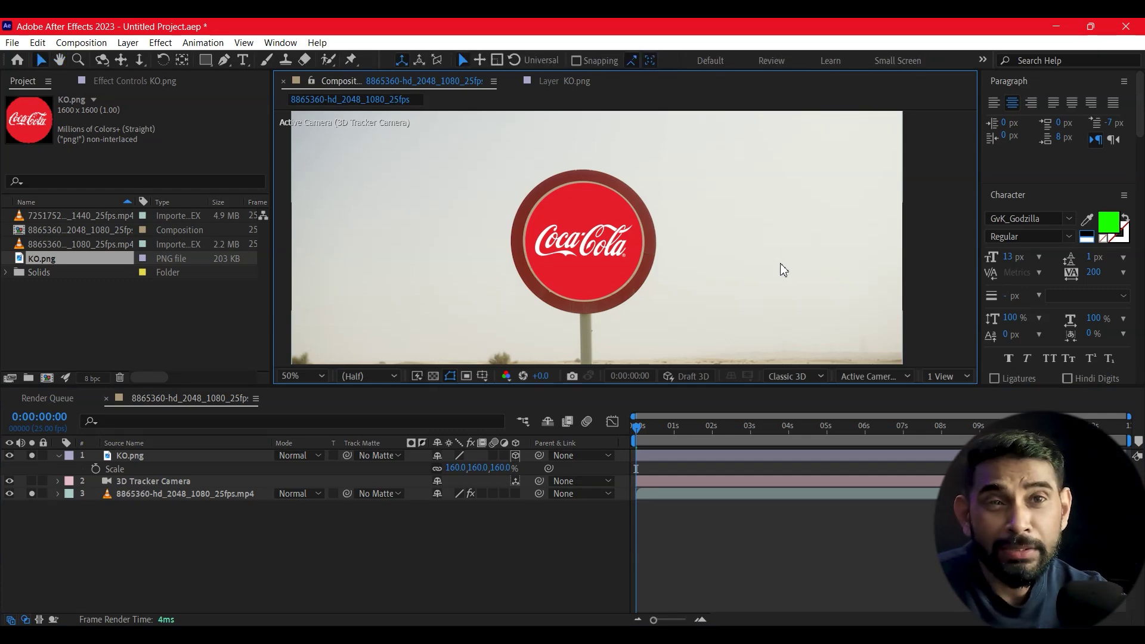
{"action": "left_click", "coordinate": [808, 585]}
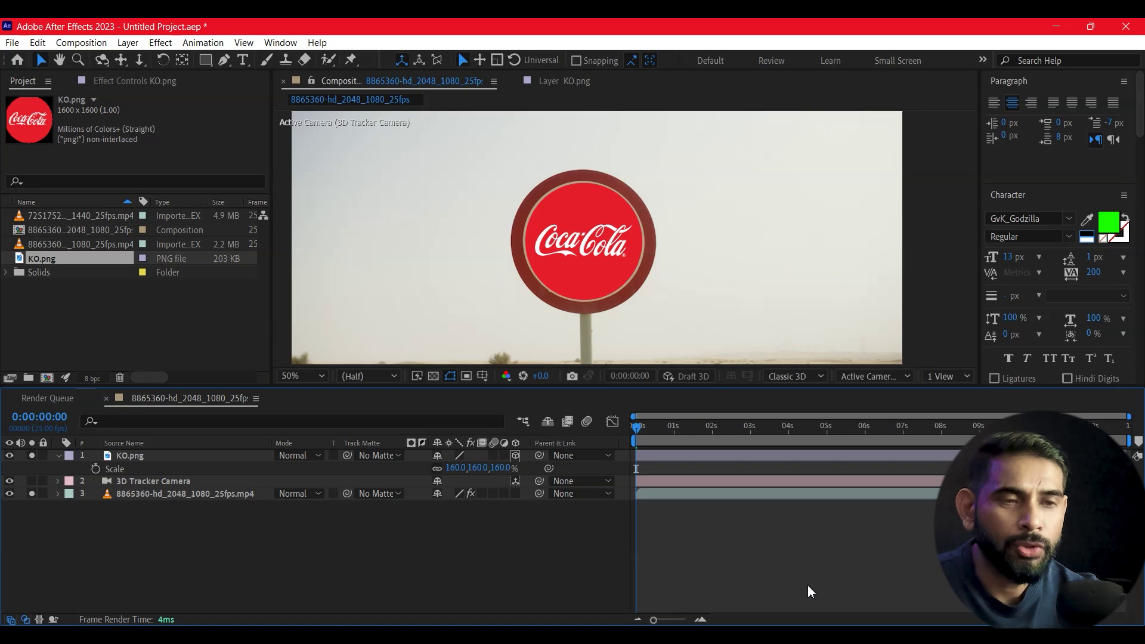
{"action": "key", "text": "space"}
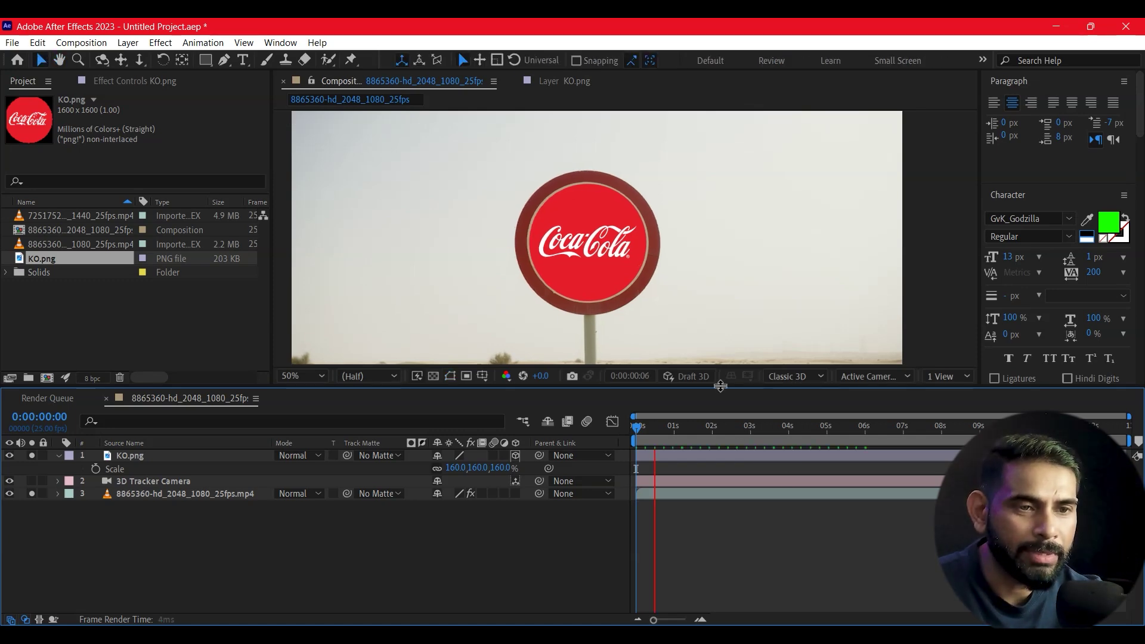
- Restart the preview playback to watch the logo stay locked onto the sign
{"action": "left_click", "coordinate": [774, 252]}
{"action": "key", "text": "space"}
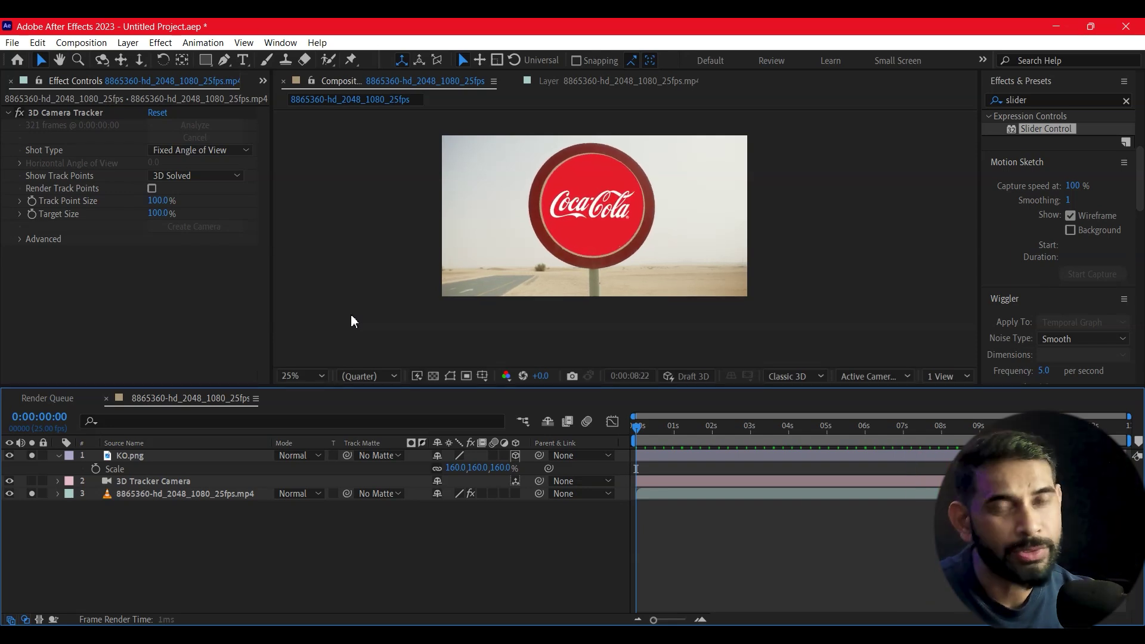
- Stop playback with the 160% logo pinned on the sign near the clip's start
{"action": "key", "text": "space"}
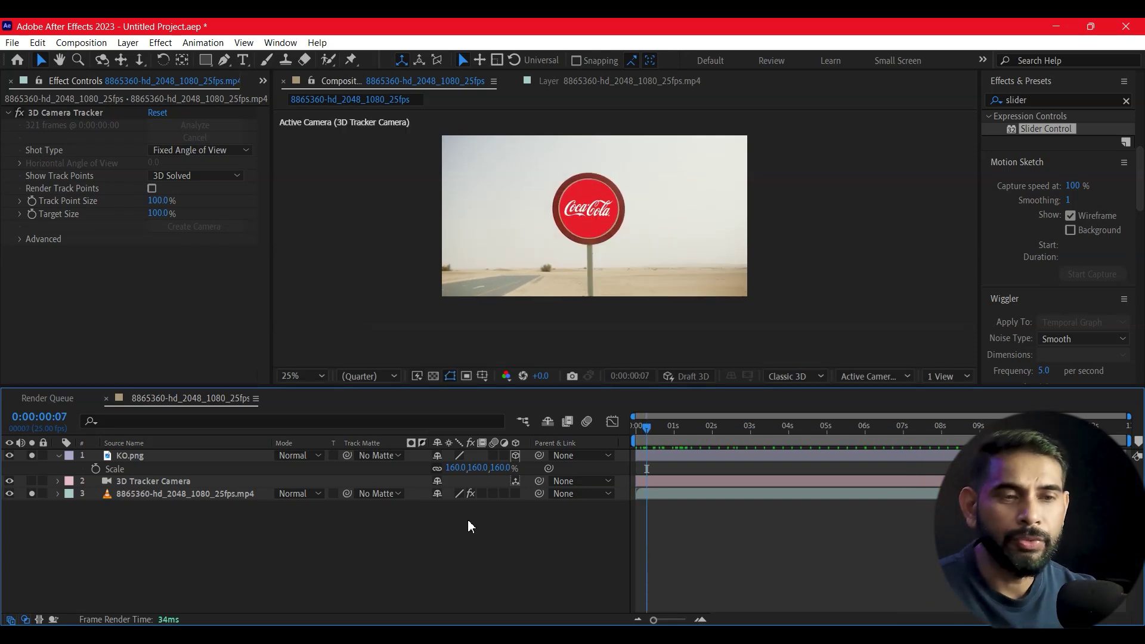